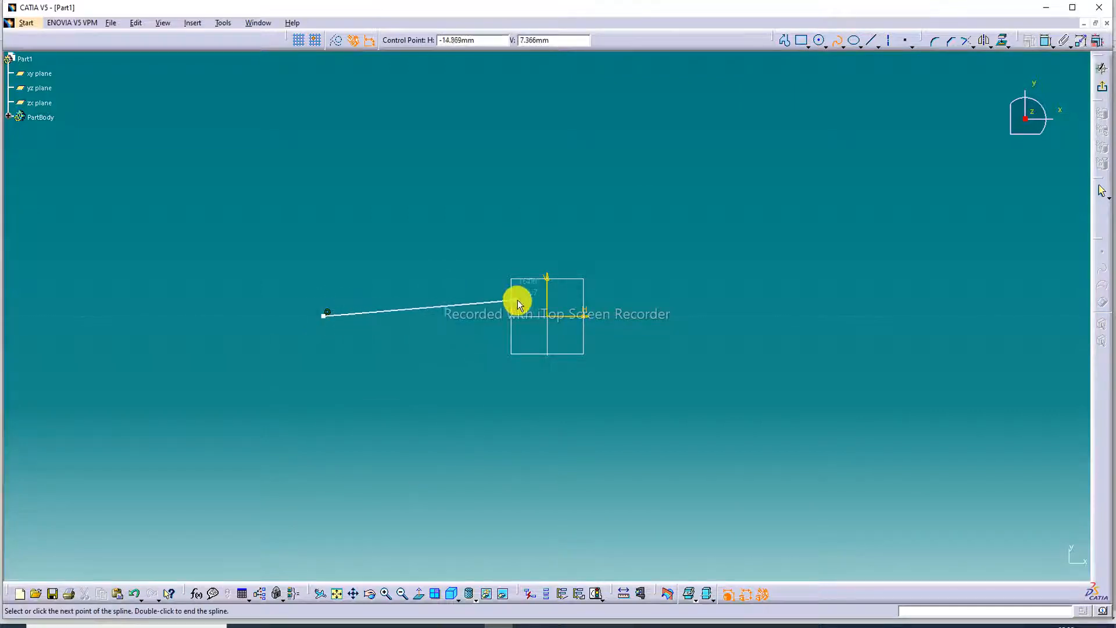
Step: Complete the four-point wavy spline across the origin and exit the sketch
{"action": "left_click", "coordinate": [469, 315]}
{"action": "left_click", "coordinate": [648, 280]}
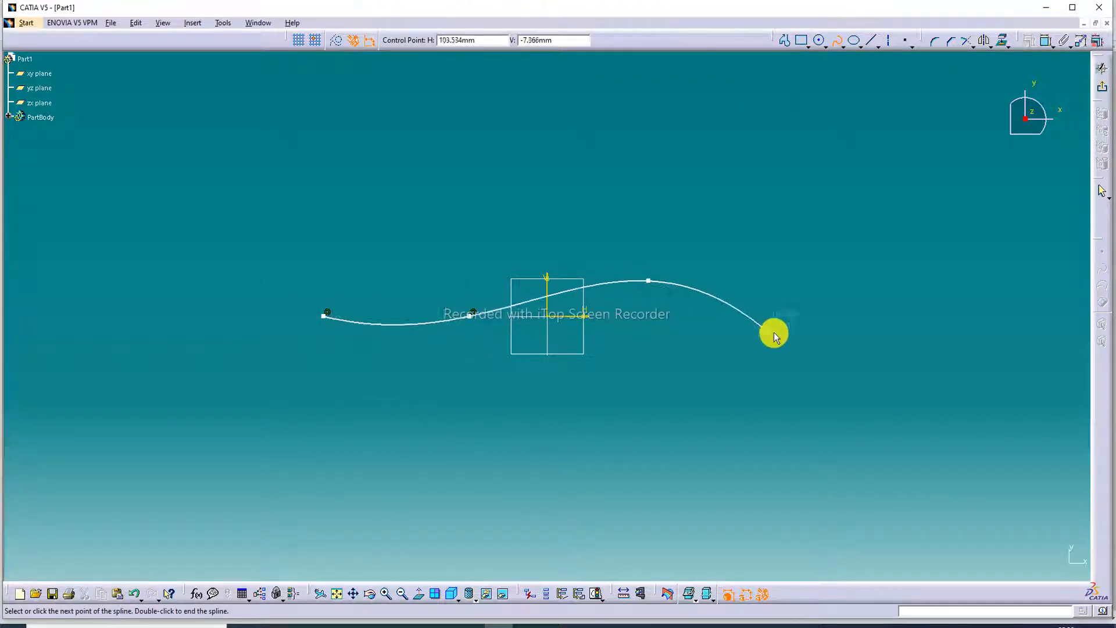
{"action": "left_click", "coordinate": [809, 329]}
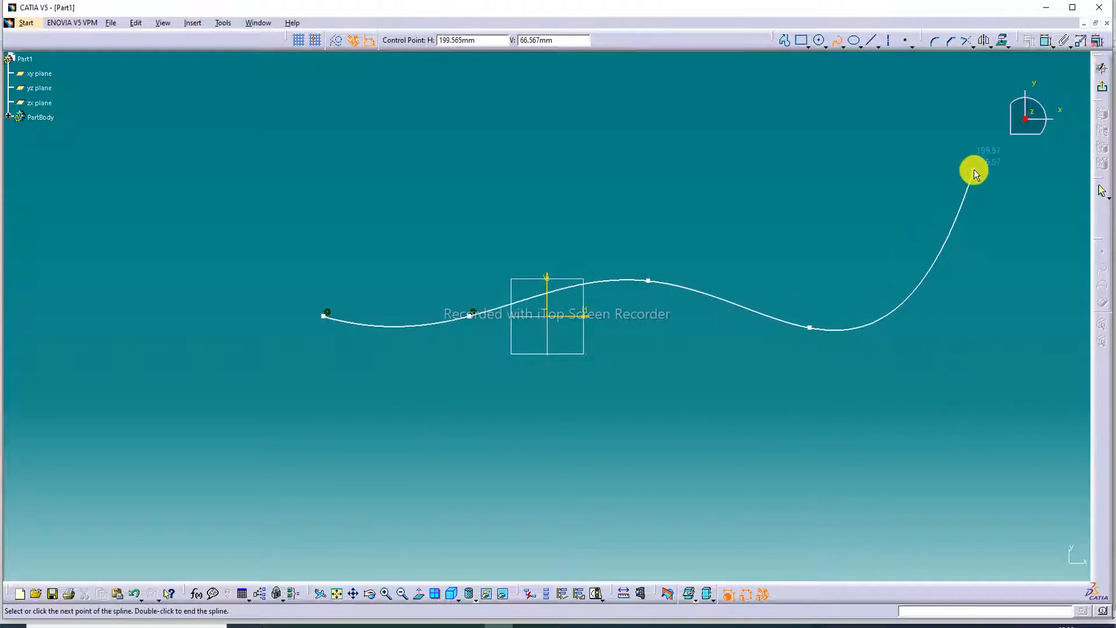
{"action": "left_click", "coordinate": [839, 48]}
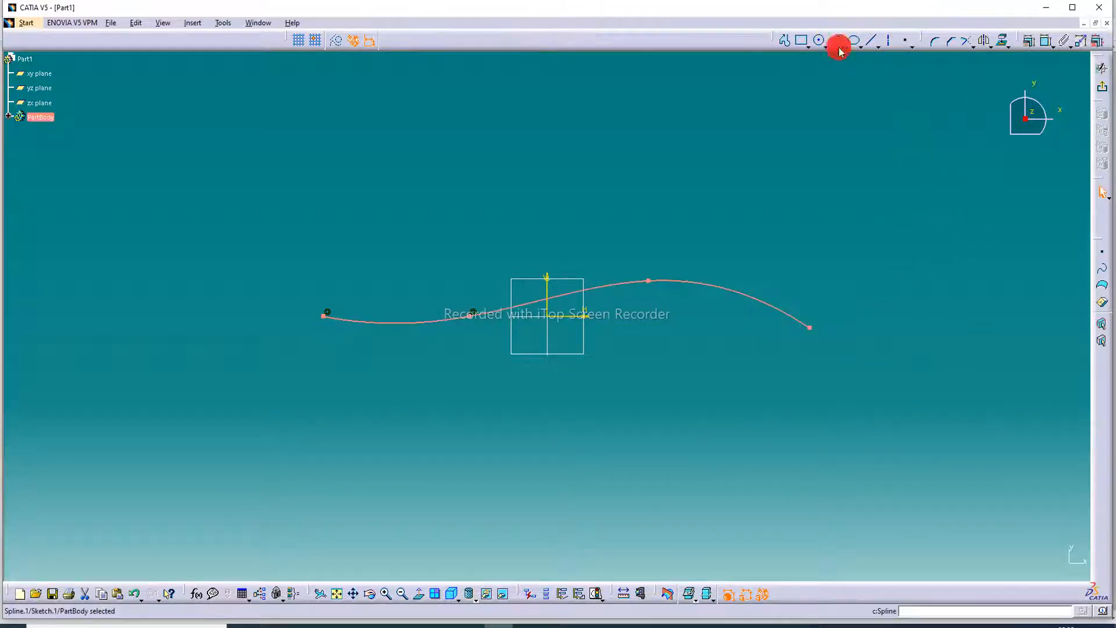
{"action": "left_click", "coordinate": [1100, 69]}
Step: Extrude the spline sketch into a surface with limits of 70 mm and 40 mm along the sketch normal
{"action": "left_click", "coordinate": [318, 39]}
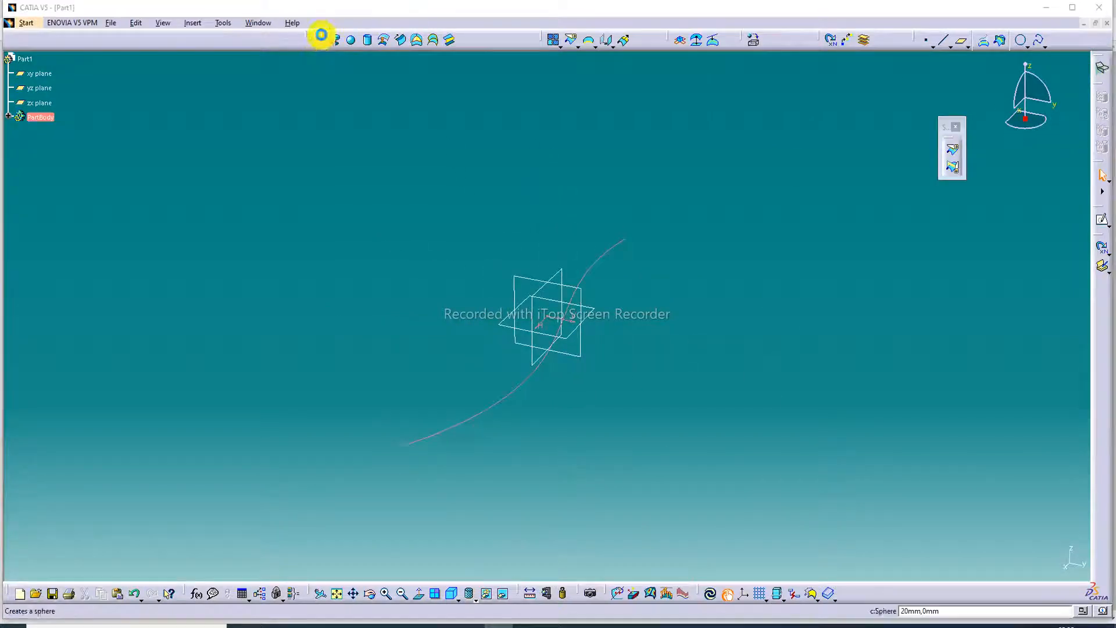
{"action": "left_click_drag", "start_coordinate": [399, 396], "coordinate": [372, 261]}
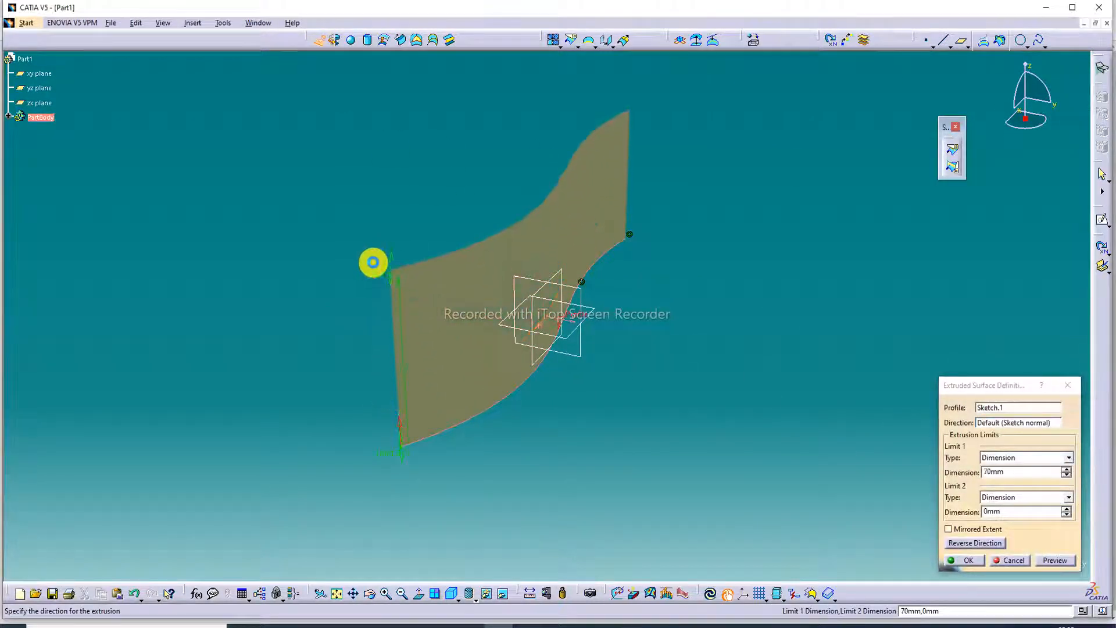
{"action": "left_click_drag", "start_coordinate": [401, 449], "coordinate": [410, 536]}
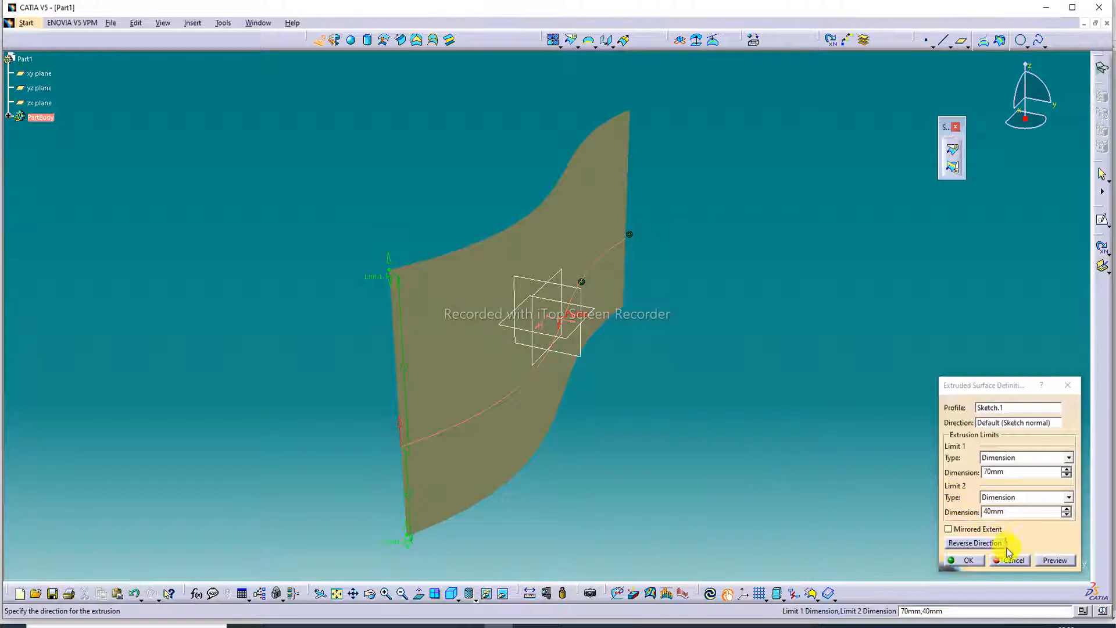
{"action": "left_click", "coordinate": [963, 561]}
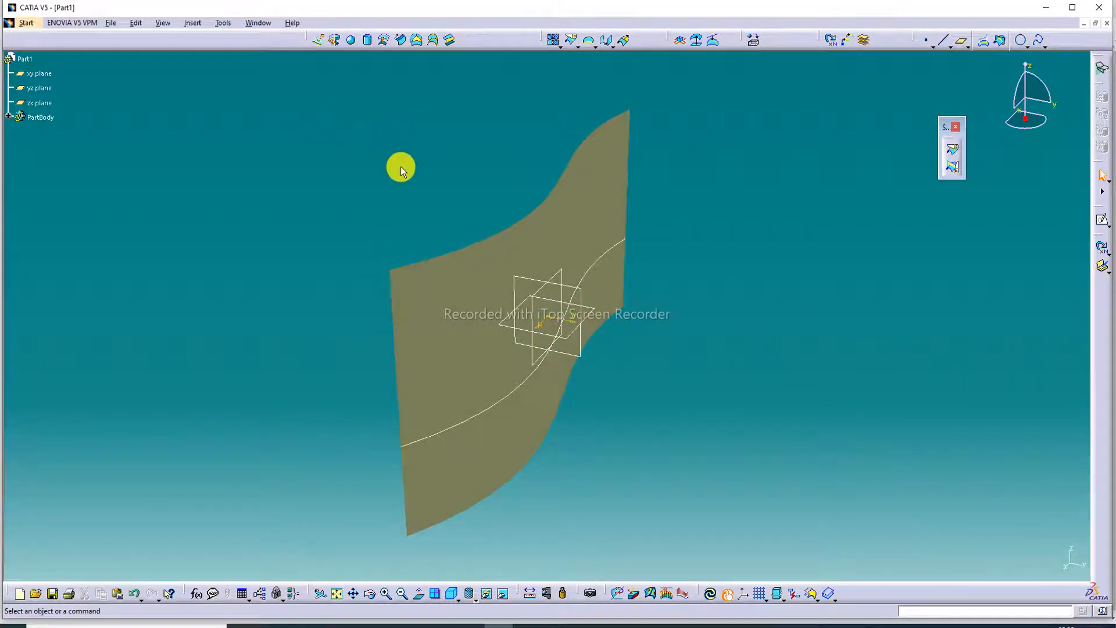
Step: Sketch a circle near the origin on the zx plane, within the wavy surface's outline, and exit the sketch
{"action": "middle_click_drag", "start_coordinate": [398, 167], "coordinate": [748, 167]}
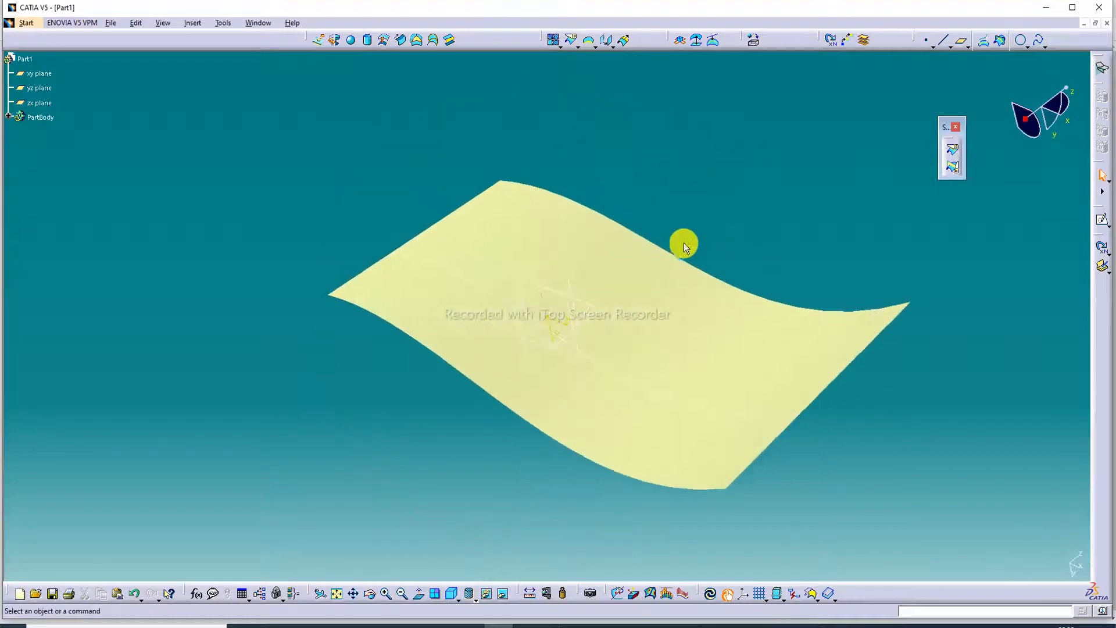
{"action": "middle_click_drag", "start_coordinate": [668, 312], "coordinate": [785, 216]}
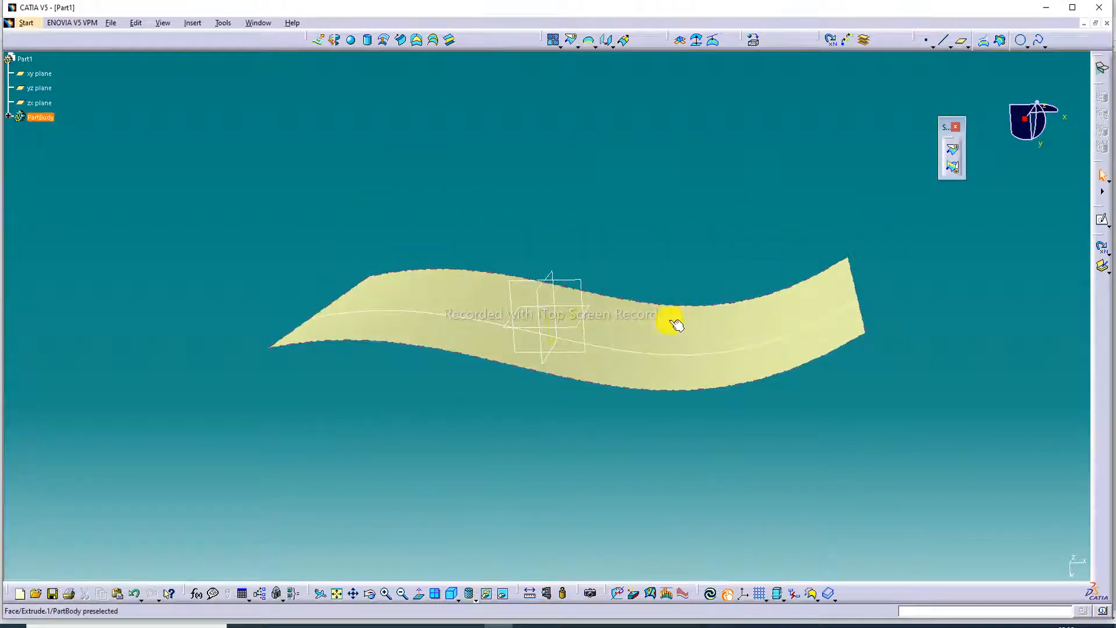
{"action": "left_click", "coordinate": [578, 330]}
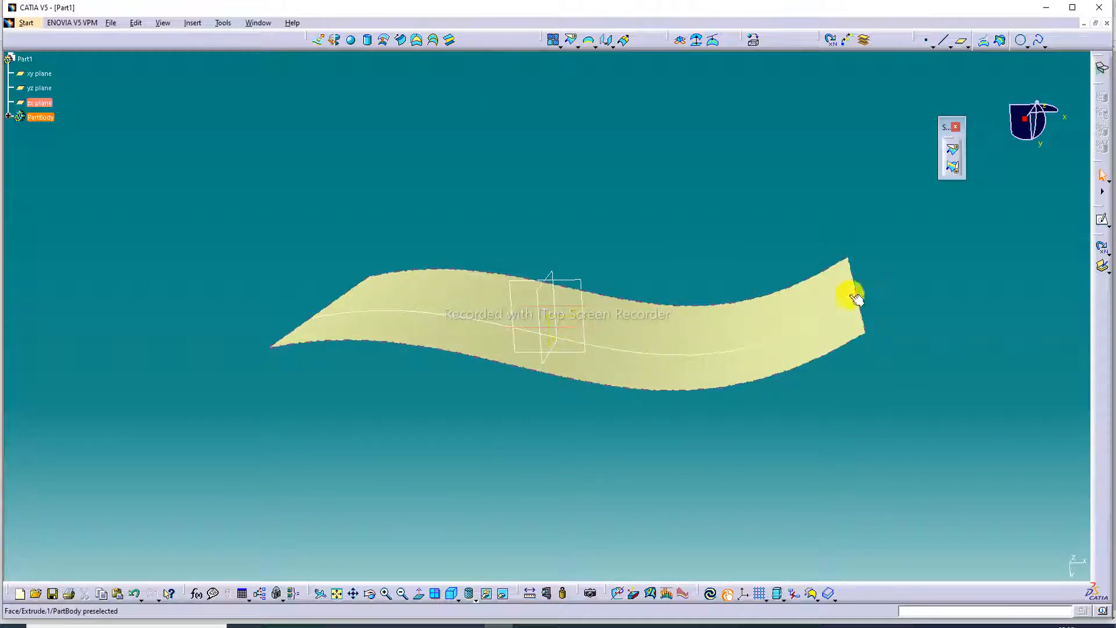
{"action": "left_click", "coordinate": [1100, 222]}
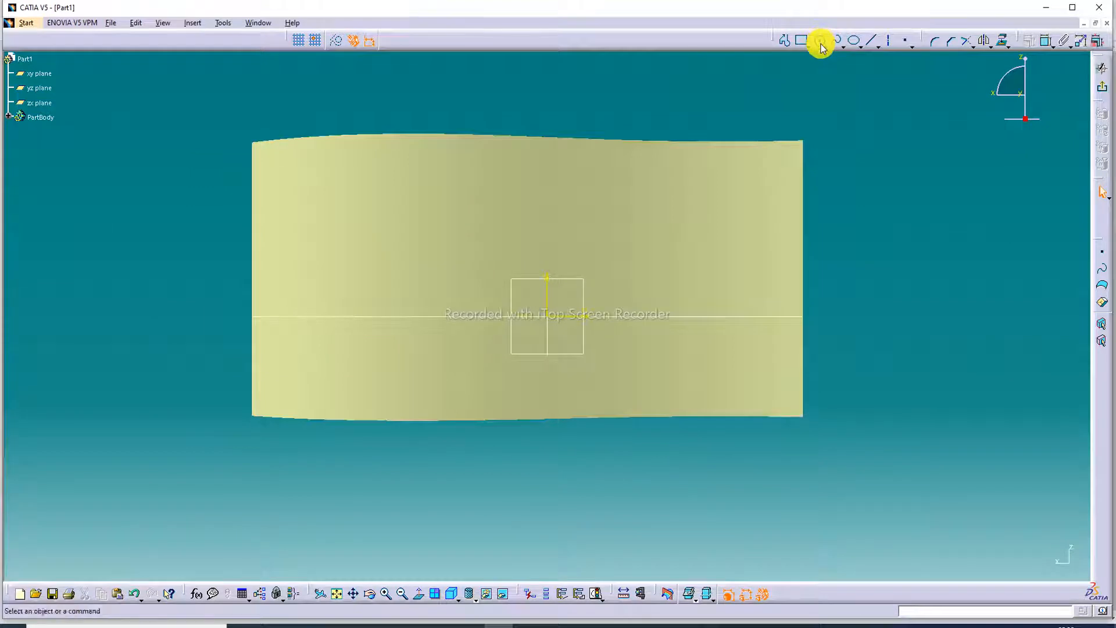
{"action": "left_click", "coordinate": [820, 42]}
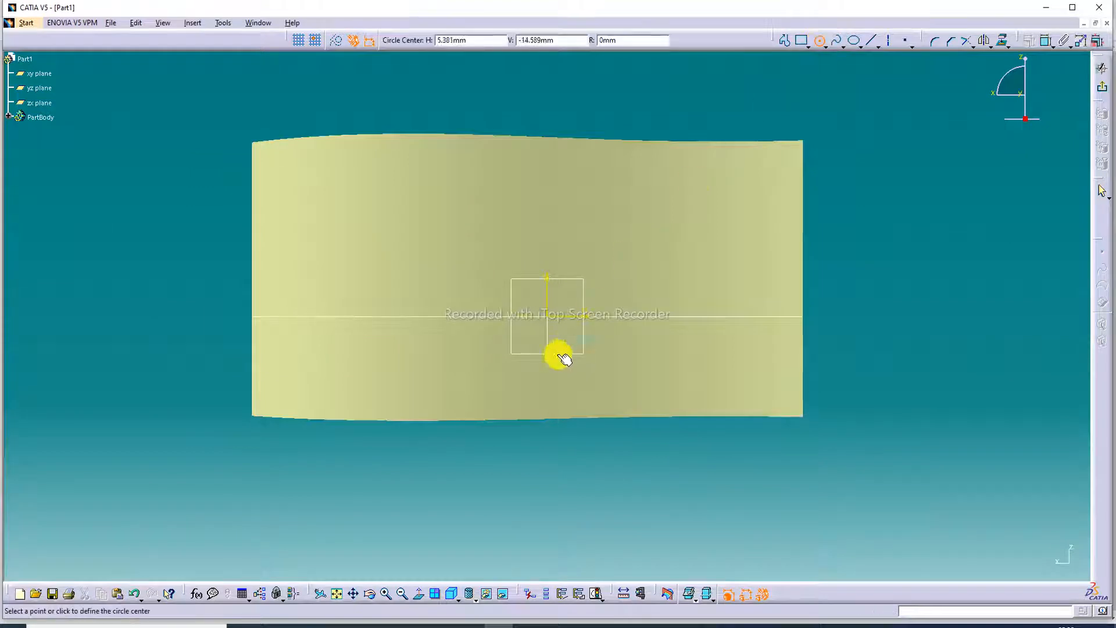
{"action": "left_click", "coordinate": [533, 288]}
{"action": "left_click", "coordinate": [612, 243]}
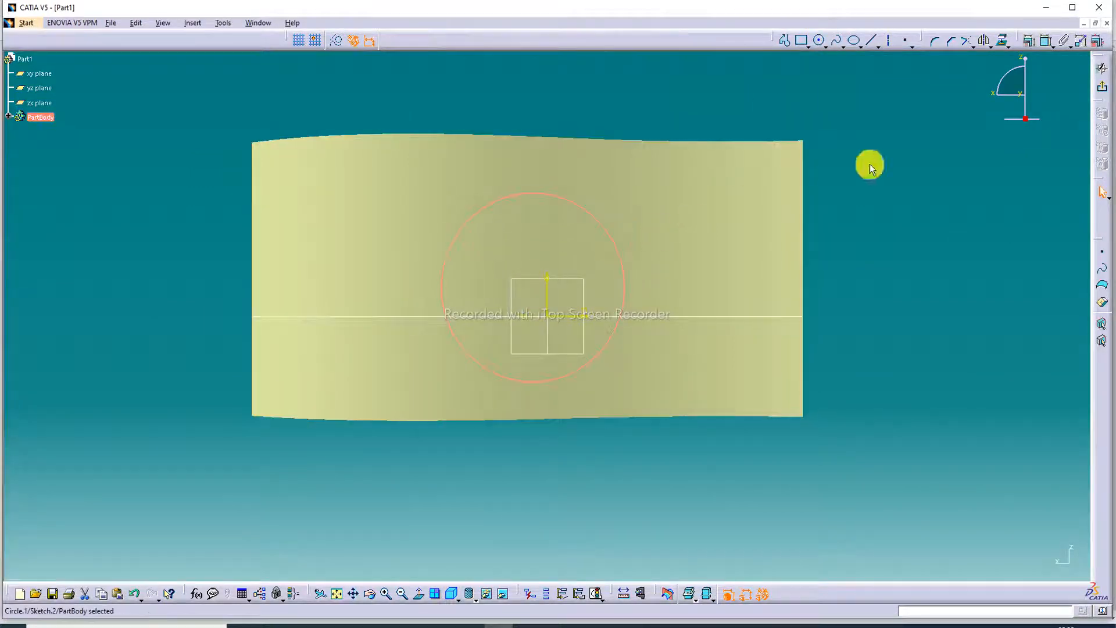
{"action": "left_click", "coordinate": [1101, 69]}
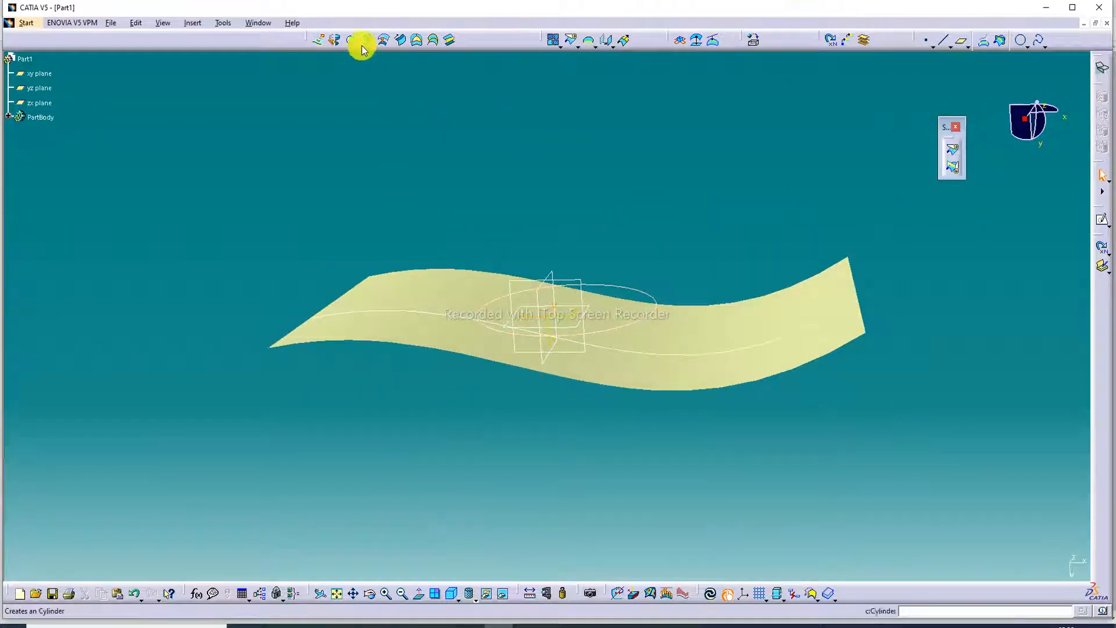
Step: Extrude the circle sketch into a cylindrical surface through the wavy surface, with limits of 92 mm and 61 mm
{"action": "left_click", "coordinate": [330, 41]}
{"action": "left_click", "coordinate": [324, 42]}
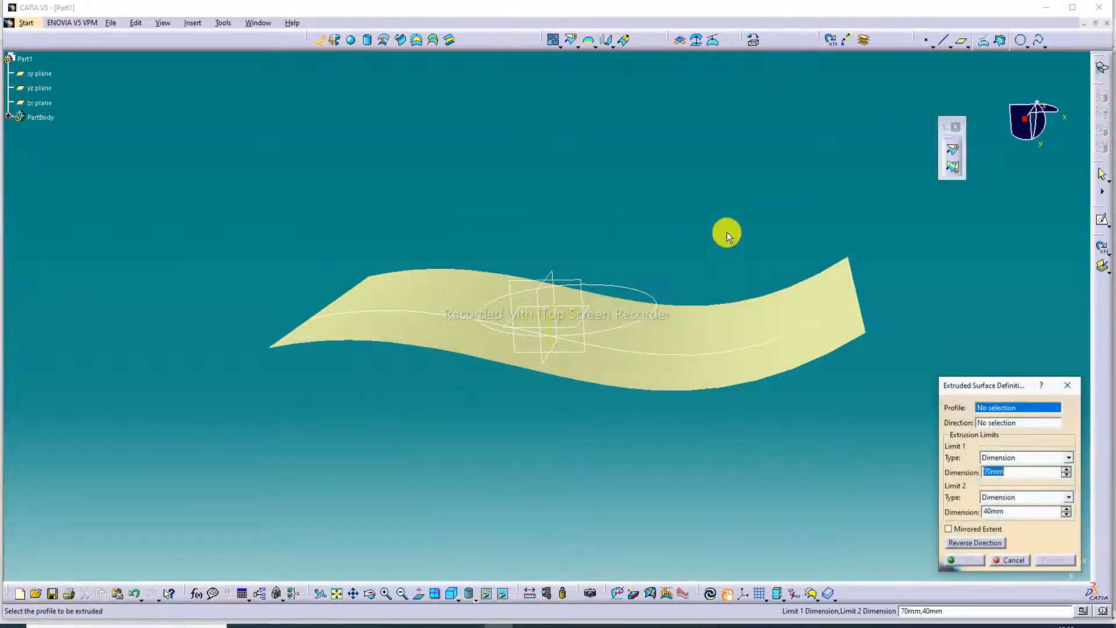
{"action": "left_click", "coordinate": [642, 327]}
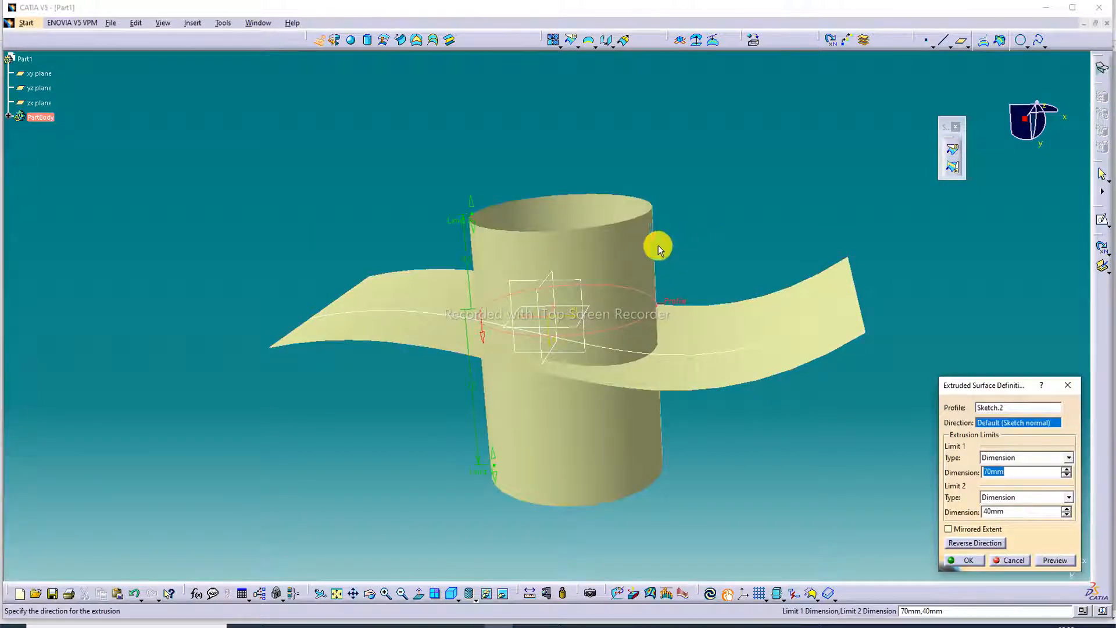
{"action": "left_click_drag", "start_coordinate": [464, 220], "coordinate": [460, 169]}
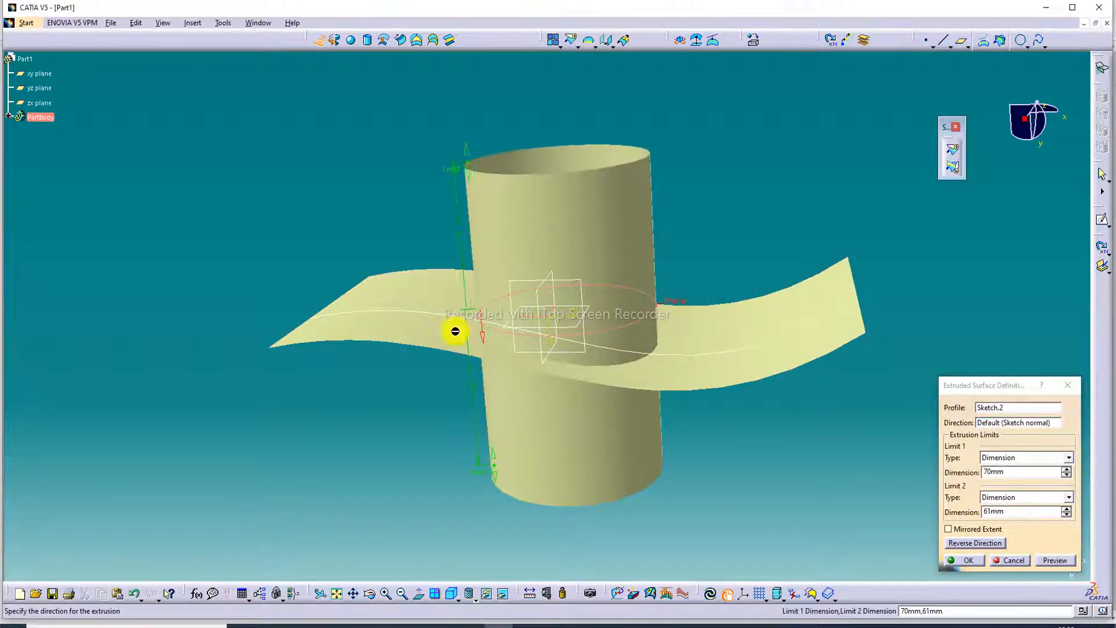
{"action": "left_click_drag", "start_coordinate": [490, 474], "coordinate": [498, 517]}
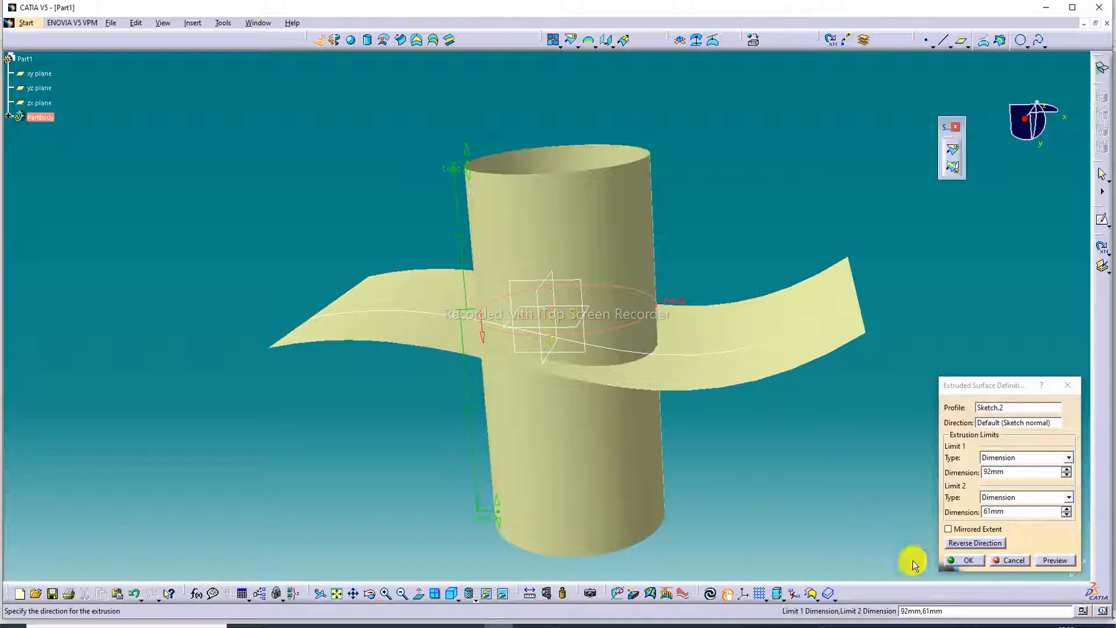
{"action": "left_click", "coordinate": [974, 563]}
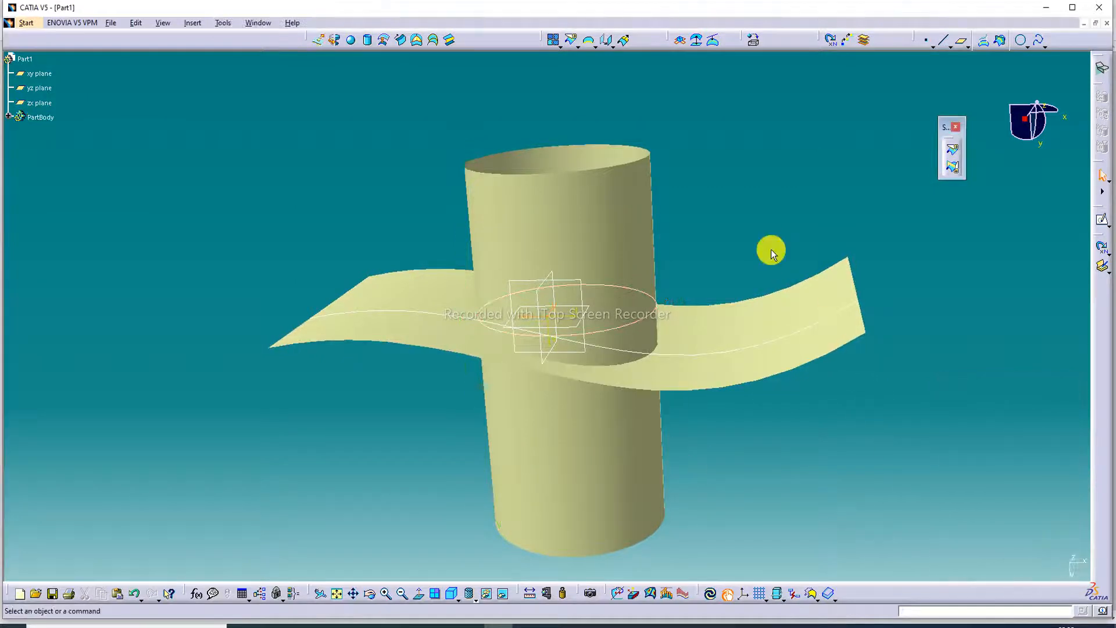
Step: Try the Kitchen Floor material from the Construction library on the wavy surface and undo it
{"action": "left_click", "coordinate": [749, 46]}
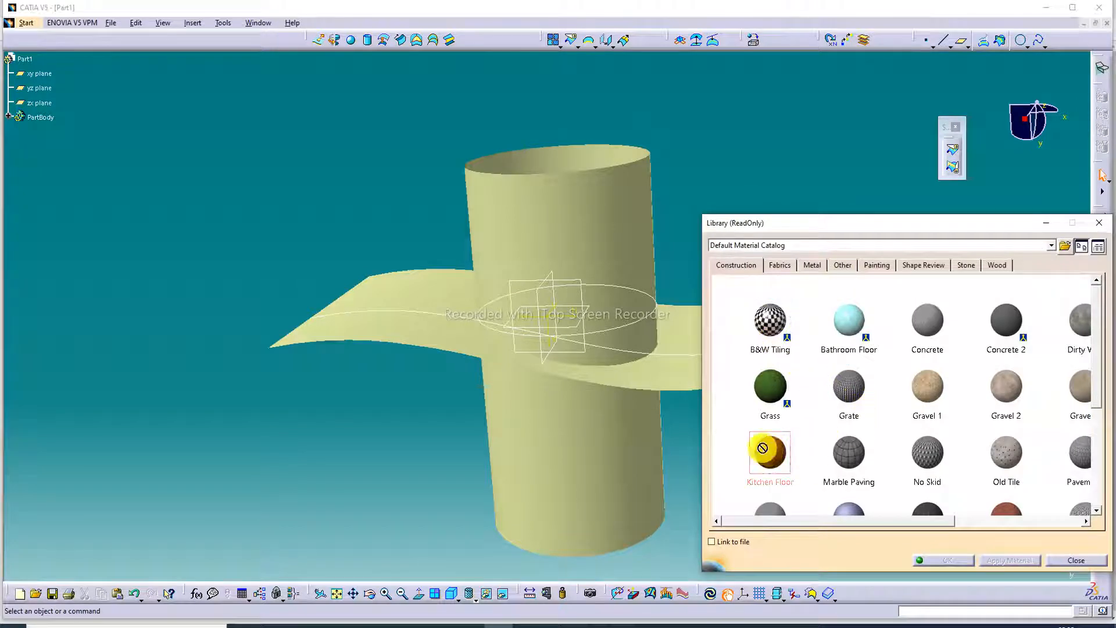
{"action": "left_click_drag", "start_coordinate": [771, 451], "coordinate": [665, 378]}
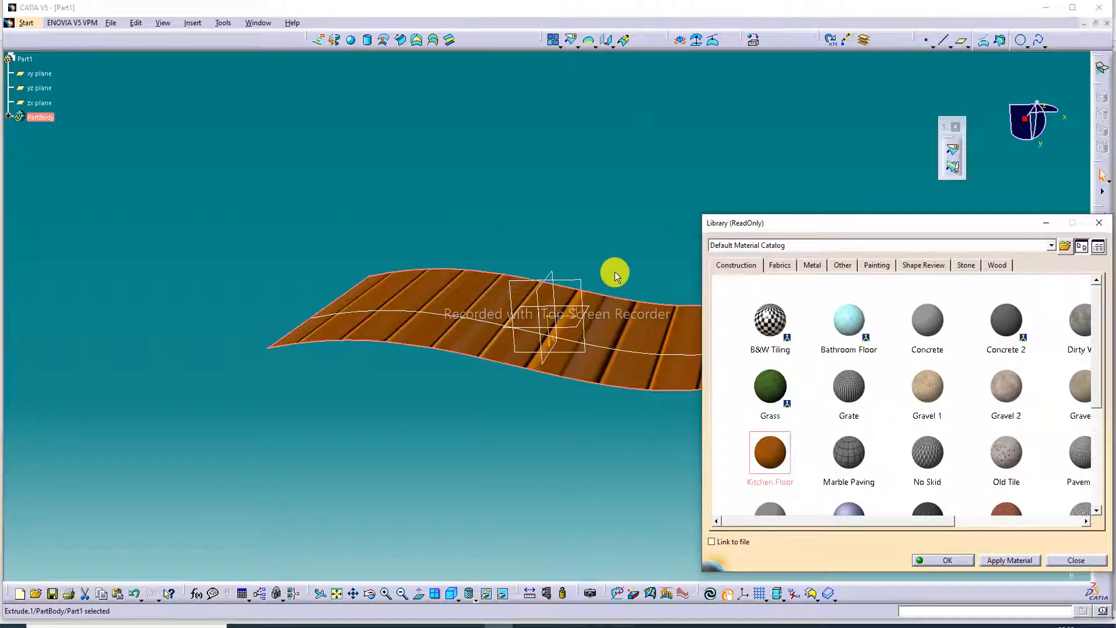
{"action": "left_click", "coordinate": [1099, 222]}
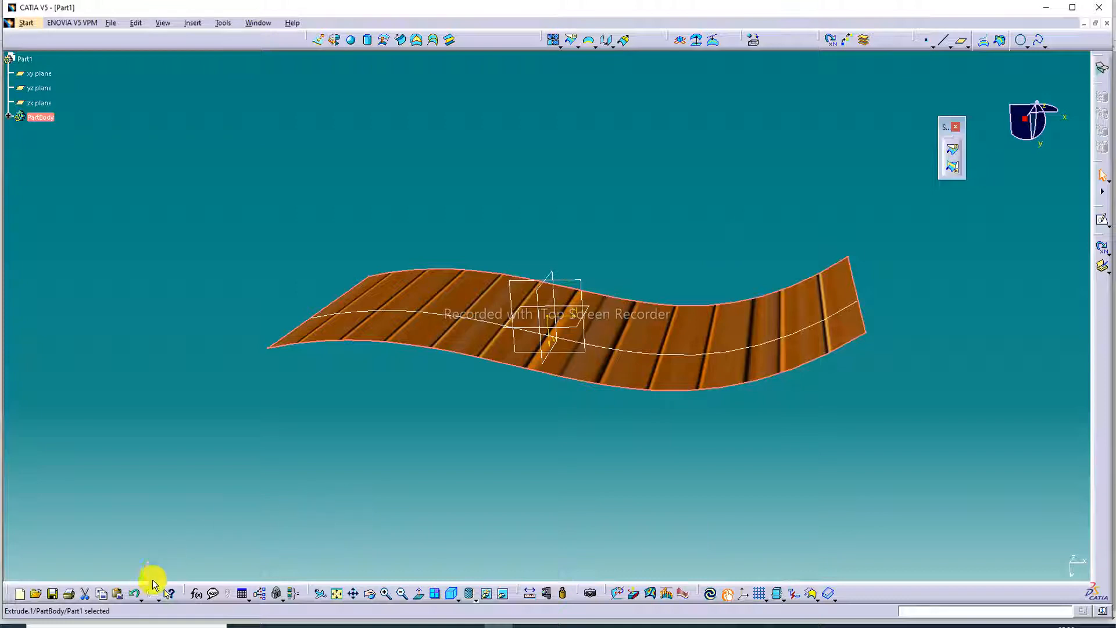
{"action": "left_click", "coordinate": [135, 593]}
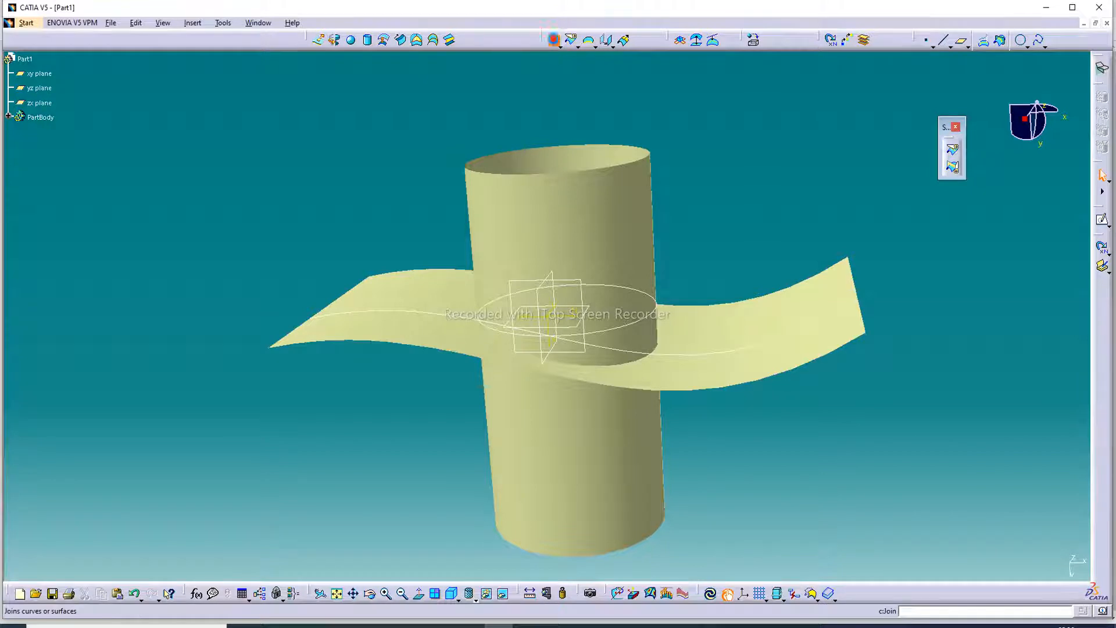
Step: Try to join the cylindrical surface and the wavy surface, display the error diagnosis, and cancel the join
{"action": "left_click", "coordinate": [553, 40]}
{"action": "left_click", "coordinate": [652, 307]}
{"action": "left_click", "coordinate": [726, 341]}
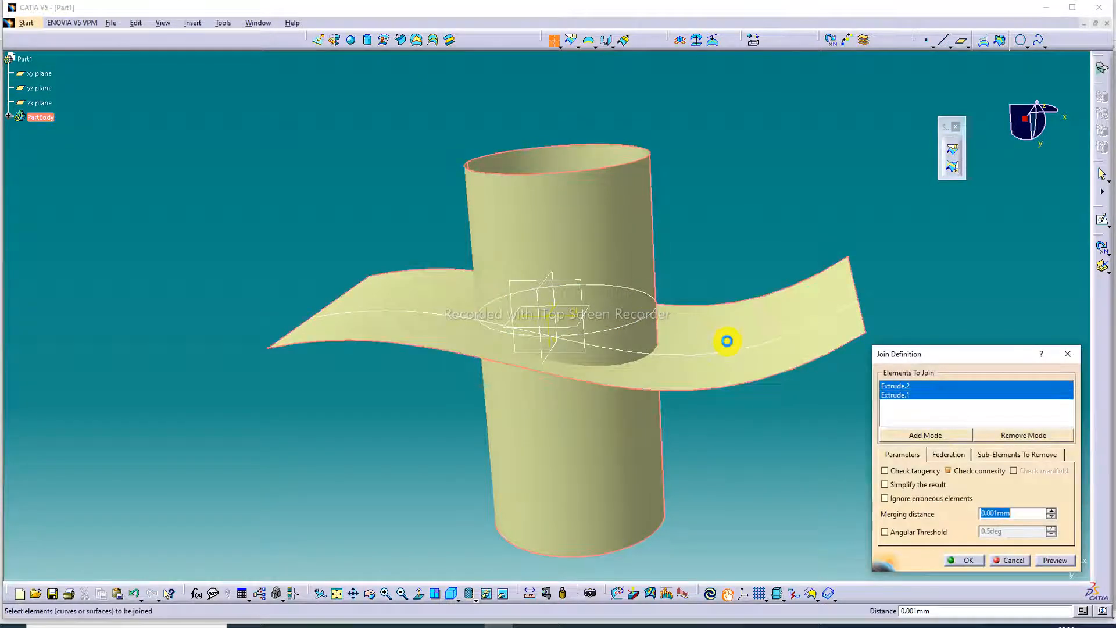
{"action": "left_click", "coordinate": [968, 560]}
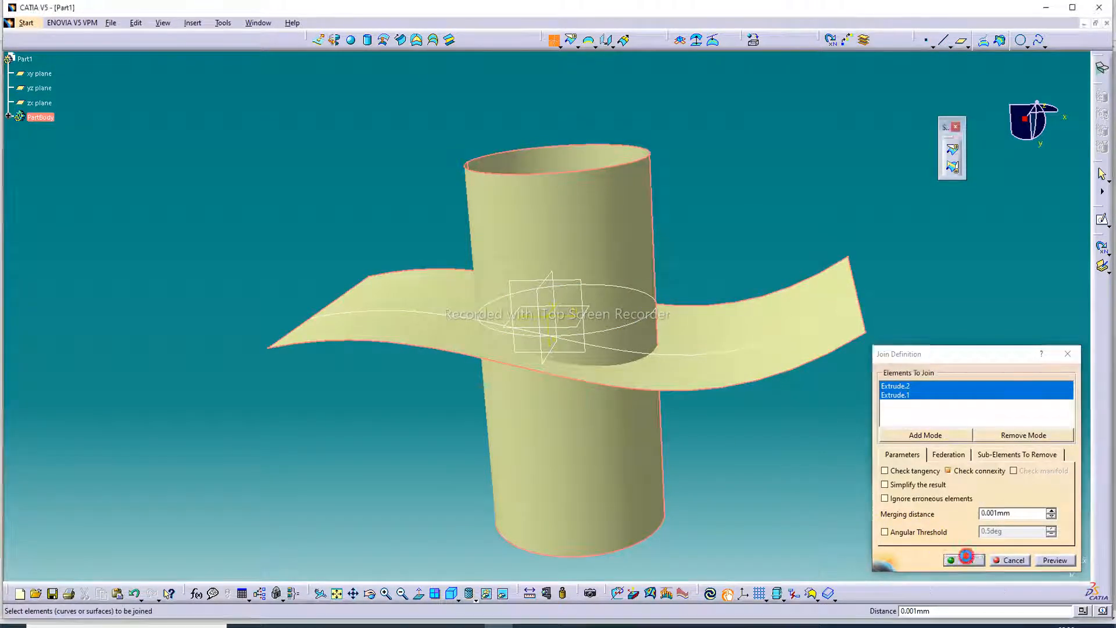
{"action": "left_click", "coordinate": [573, 342]}
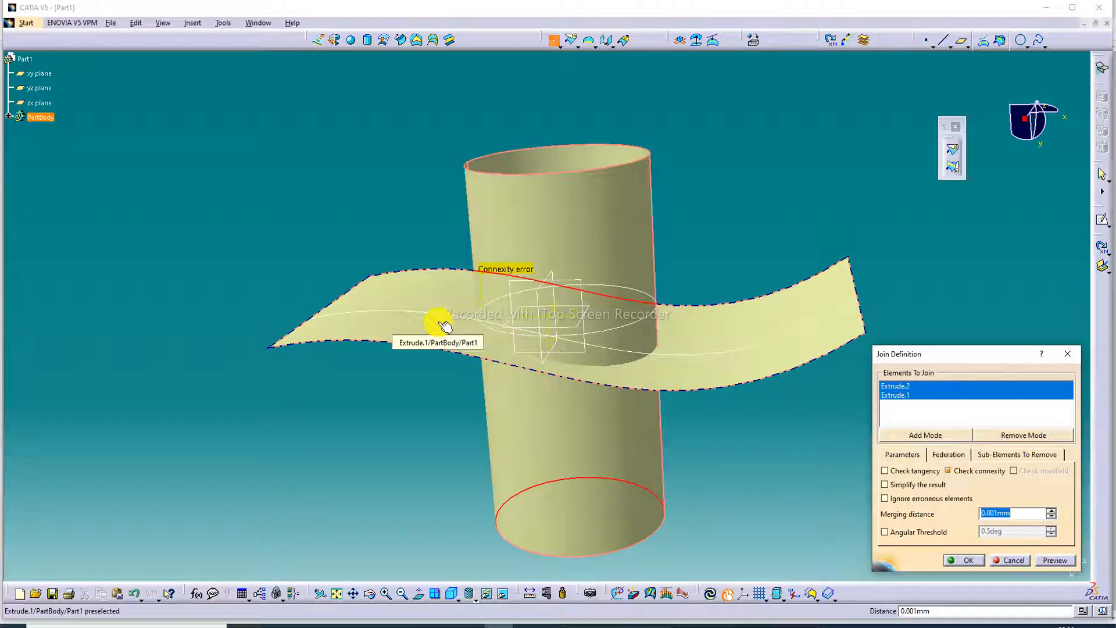
{"action": "left_click", "coordinate": [1068, 353]}
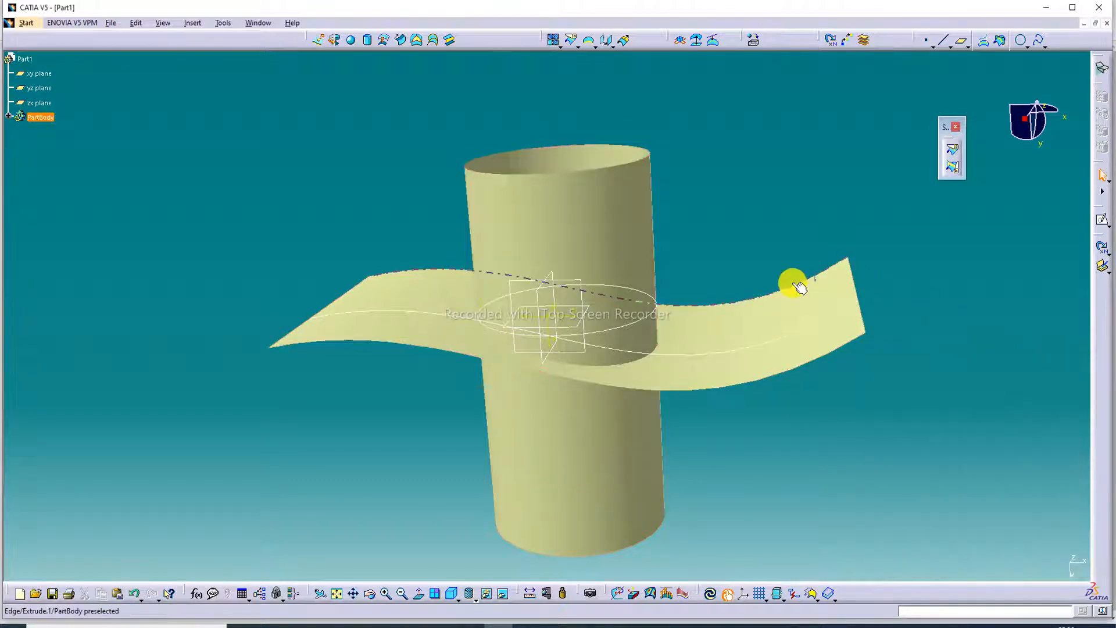
Step: Retry joining the cylinder with the wavy surface using the 0.001 mm merging distance, then dismiss the diagnosis and the join definition
{"action": "middle_click_drag", "start_coordinate": [662, 237], "coordinate": [710, 236]}
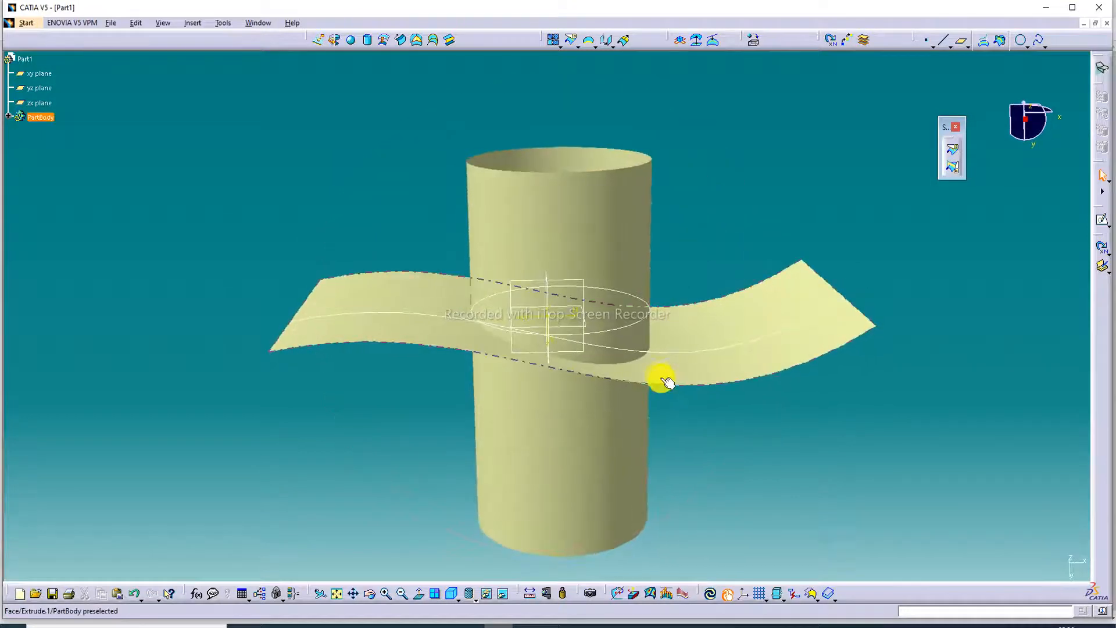
{"action": "left_click", "coordinate": [554, 42]}
{"action": "left_click", "coordinate": [644, 232]}
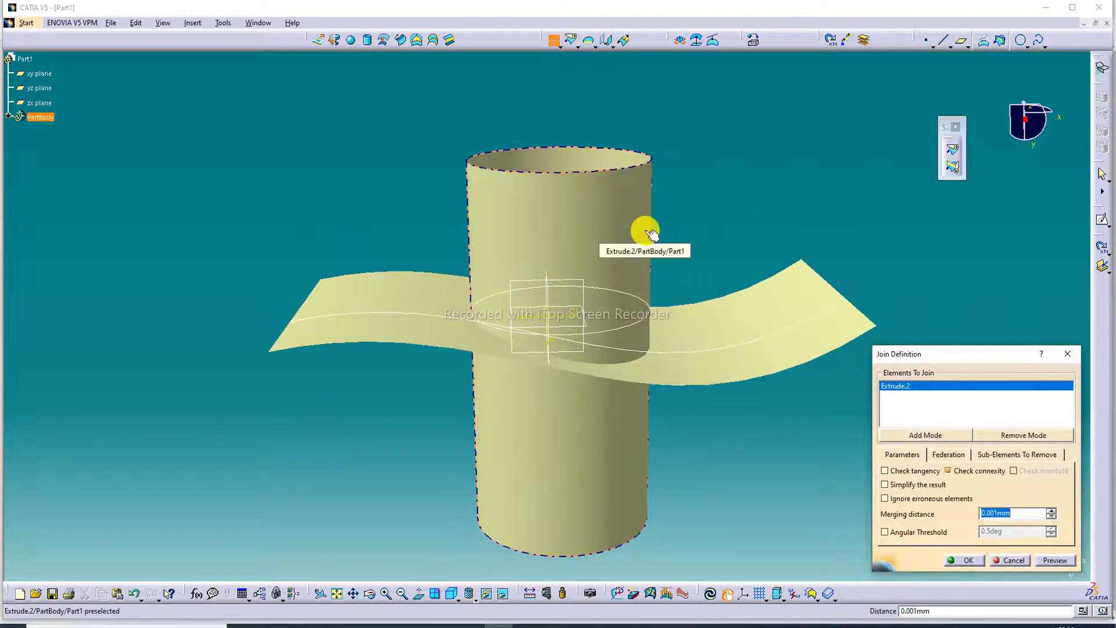
{"action": "left_click", "coordinate": [709, 325]}
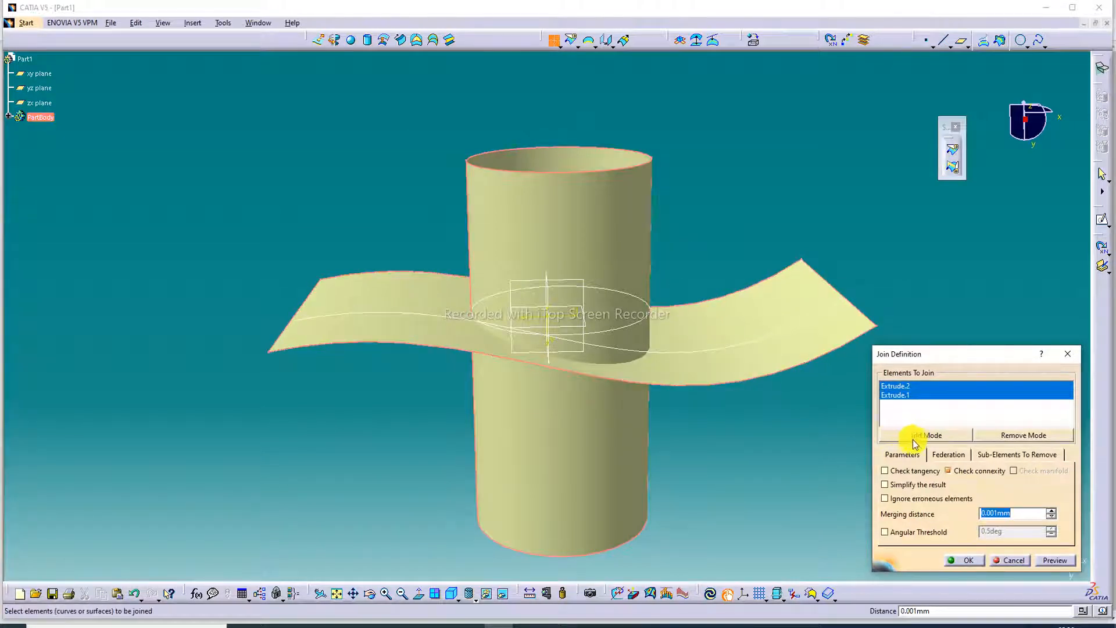
{"action": "left_click", "coordinate": [966, 560]}
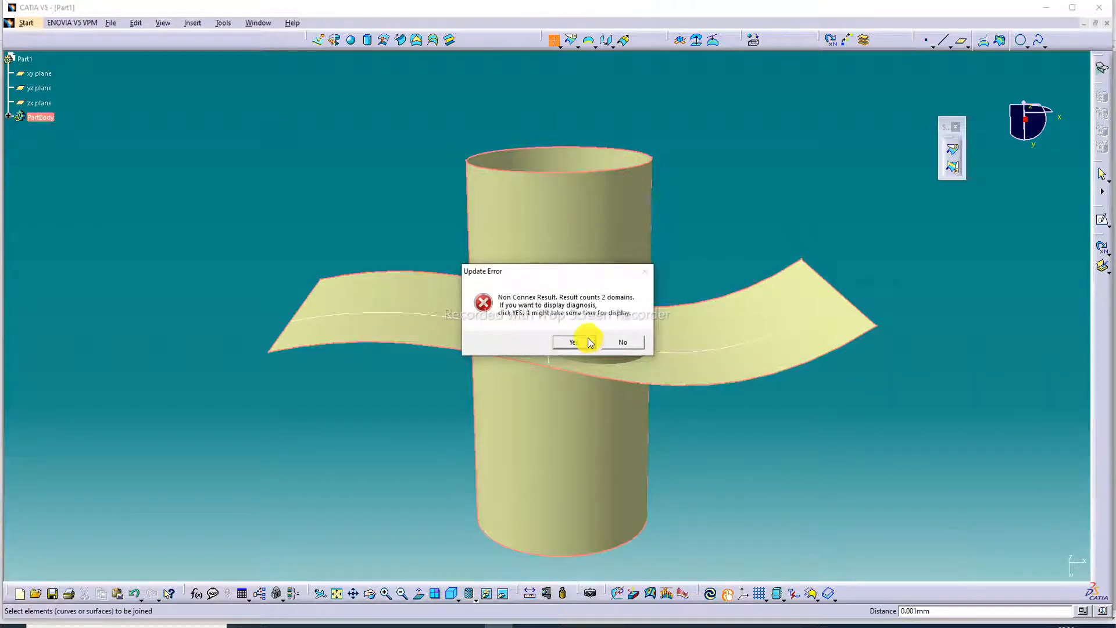
{"action": "left_click", "coordinate": [588, 341]}
{"action": "left_click", "coordinate": [1082, 351]}
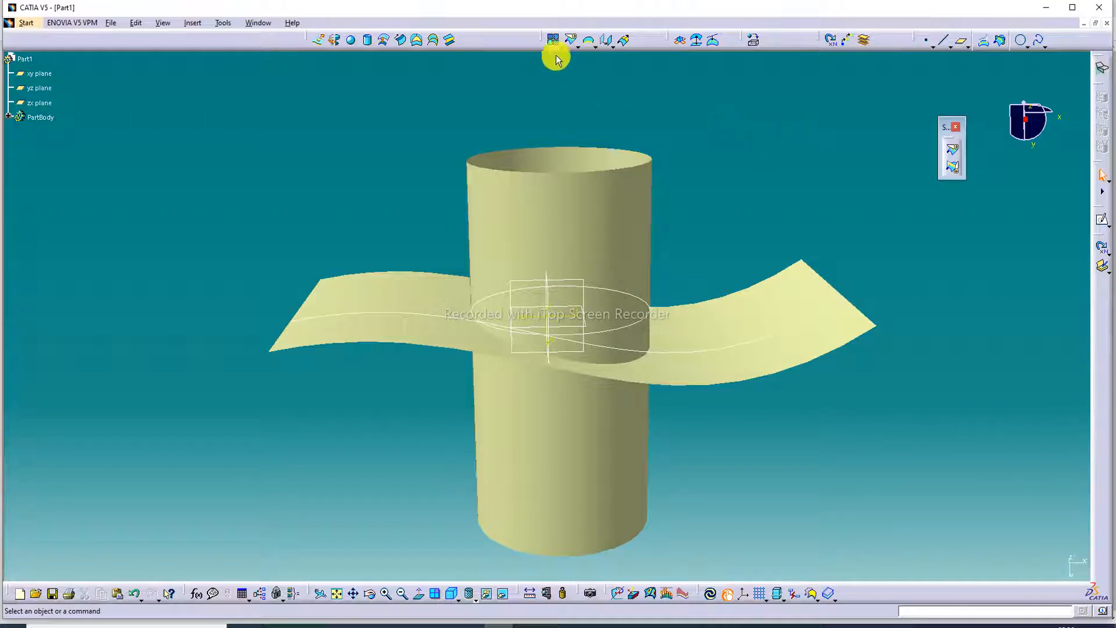
Step: Change the fill colour of the cylindrical surface to magenta
{"action": "left_click", "coordinate": [956, 174]}
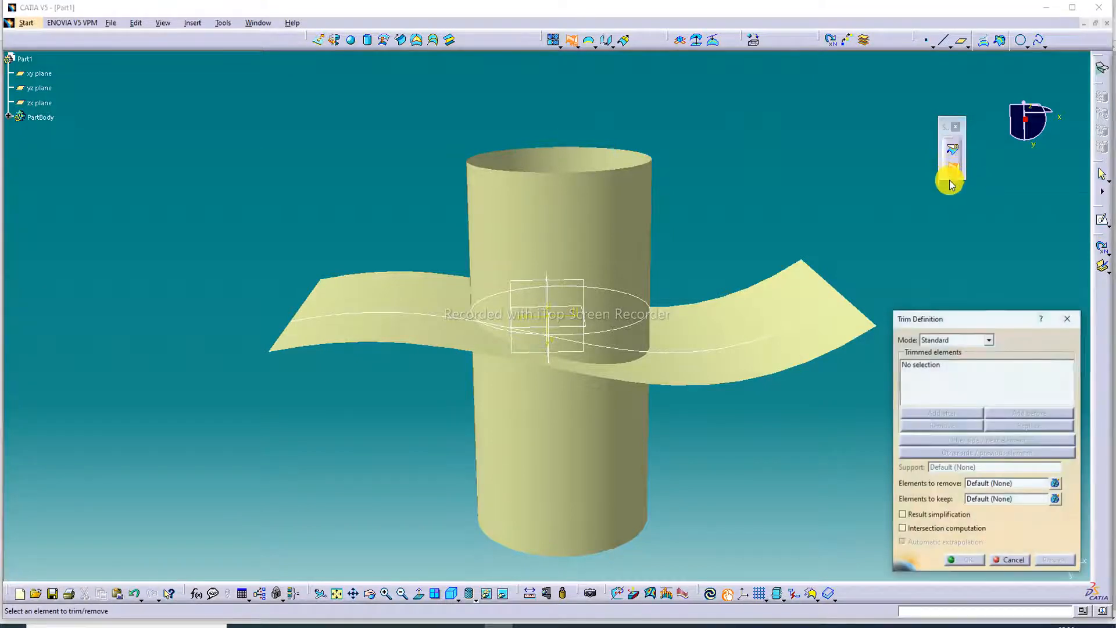
{"action": "left_click", "coordinate": [1080, 319]}
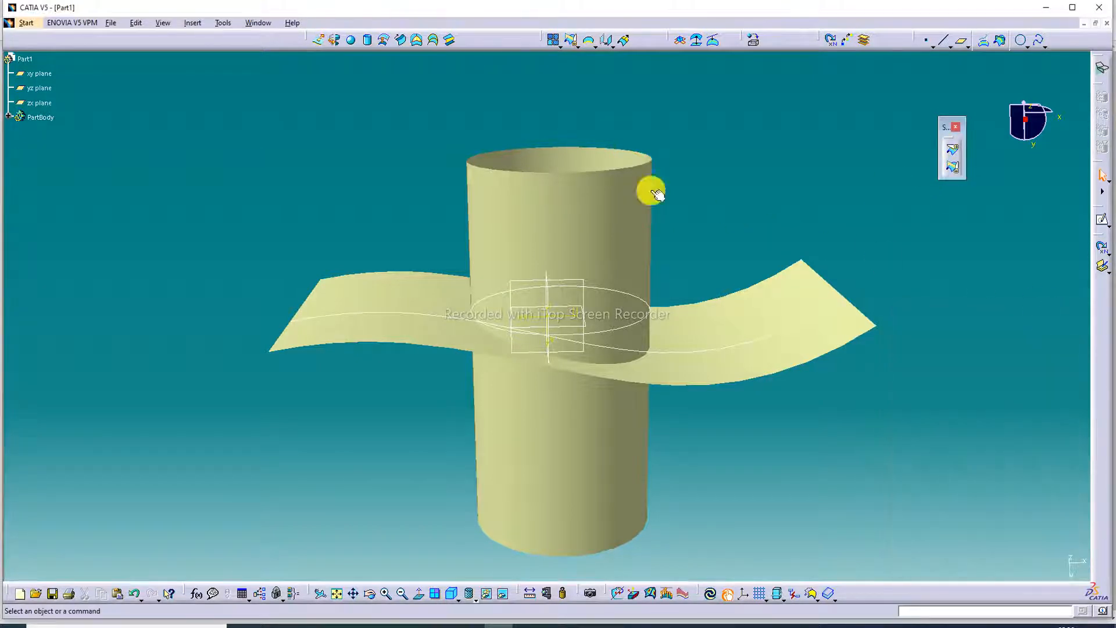
{"action": "right_click", "coordinate": [562, 207]}
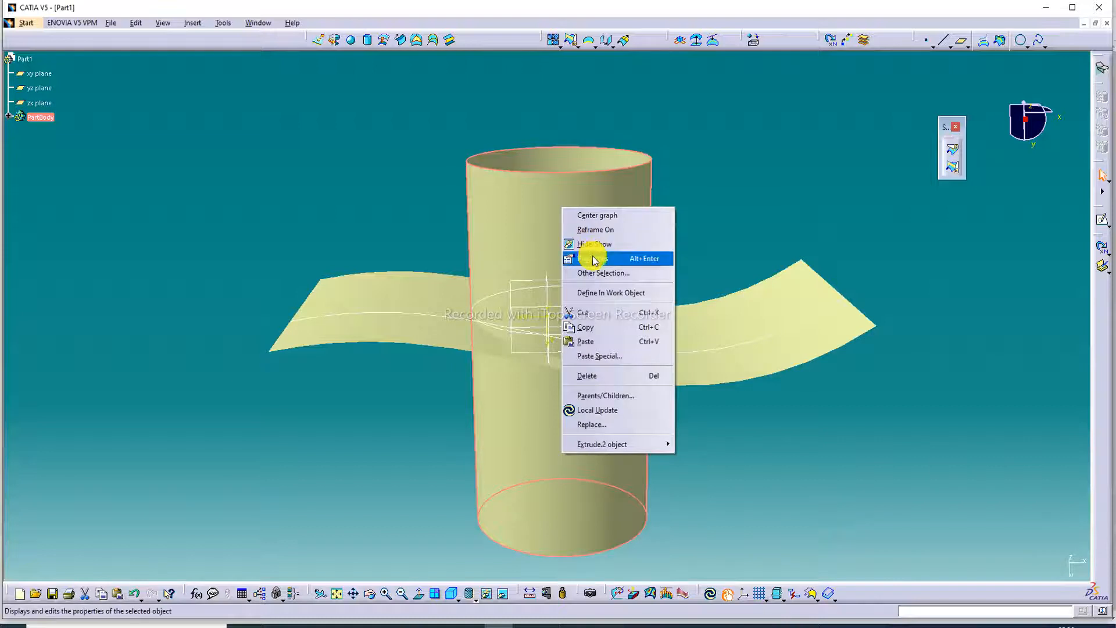
{"action": "left_click", "coordinate": [594, 259]}
{"action": "left_click", "coordinate": [770, 231]}
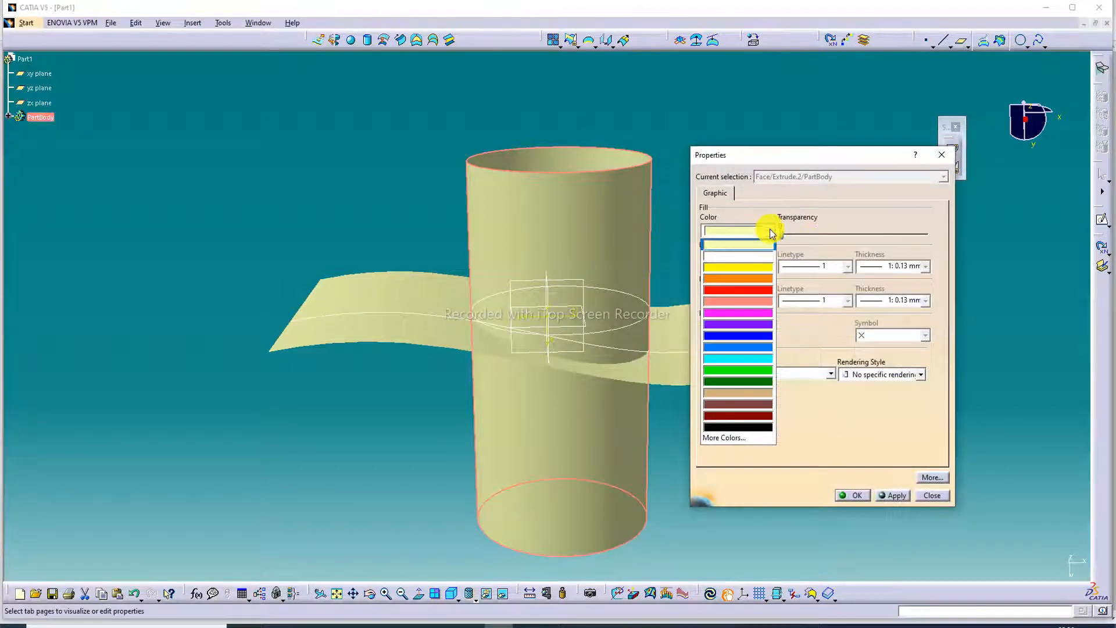
{"action": "left_click", "coordinate": [754, 313]}
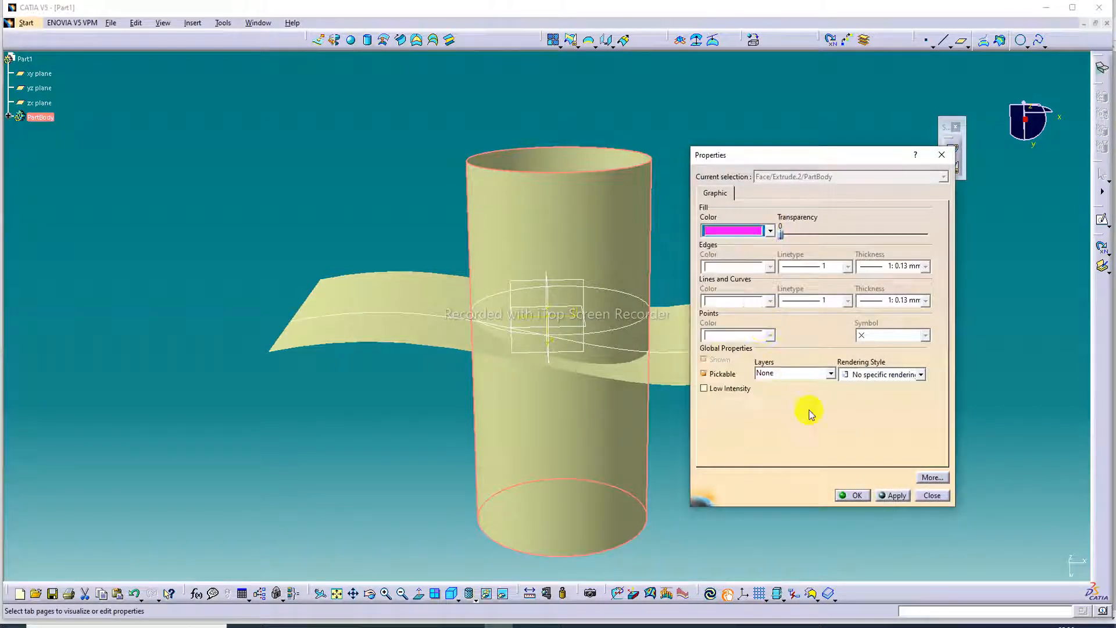
{"action": "left_click", "coordinate": [859, 500]}
Step: Change the fill colour of the wavy surface to blue
{"action": "right_click", "coordinate": [755, 348]}
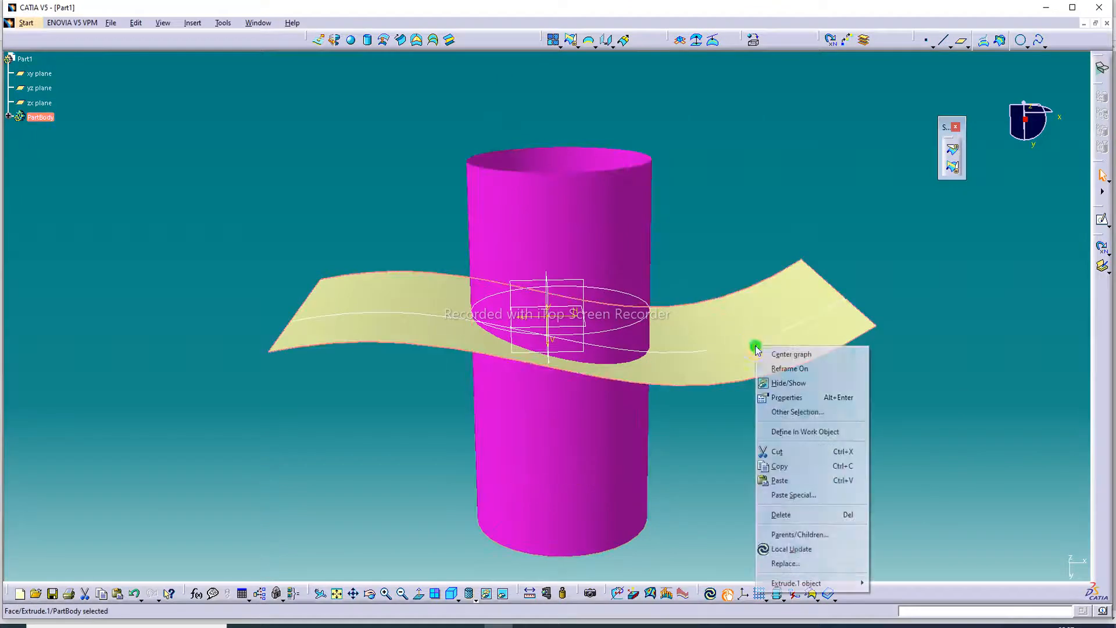
{"action": "left_click", "coordinate": [779, 397]}
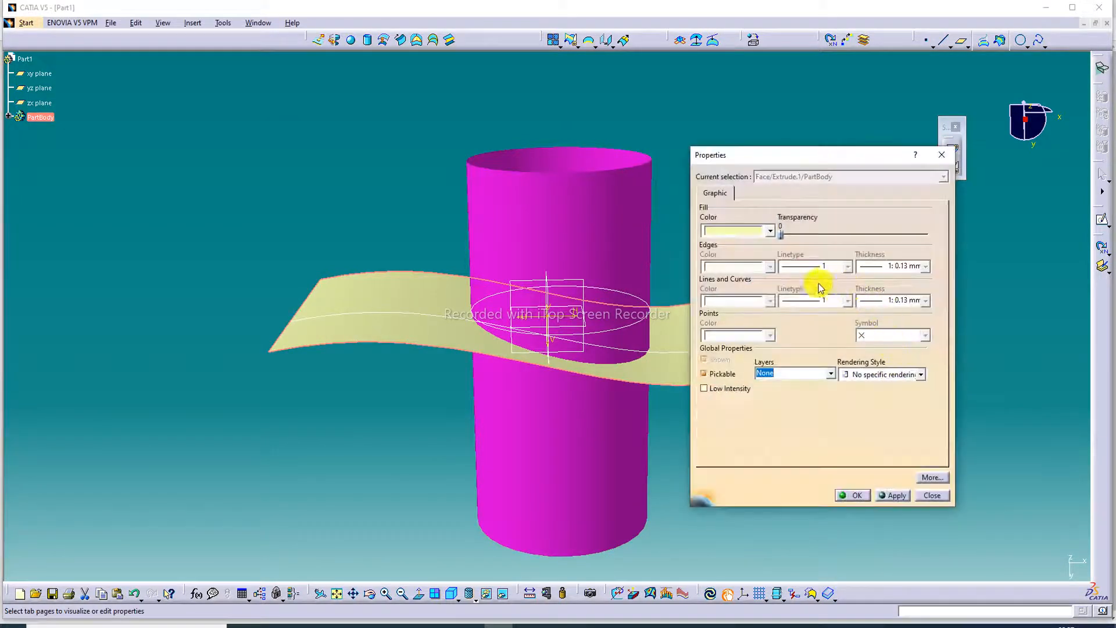
{"action": "left_click", "coordinate": [770, 230]}
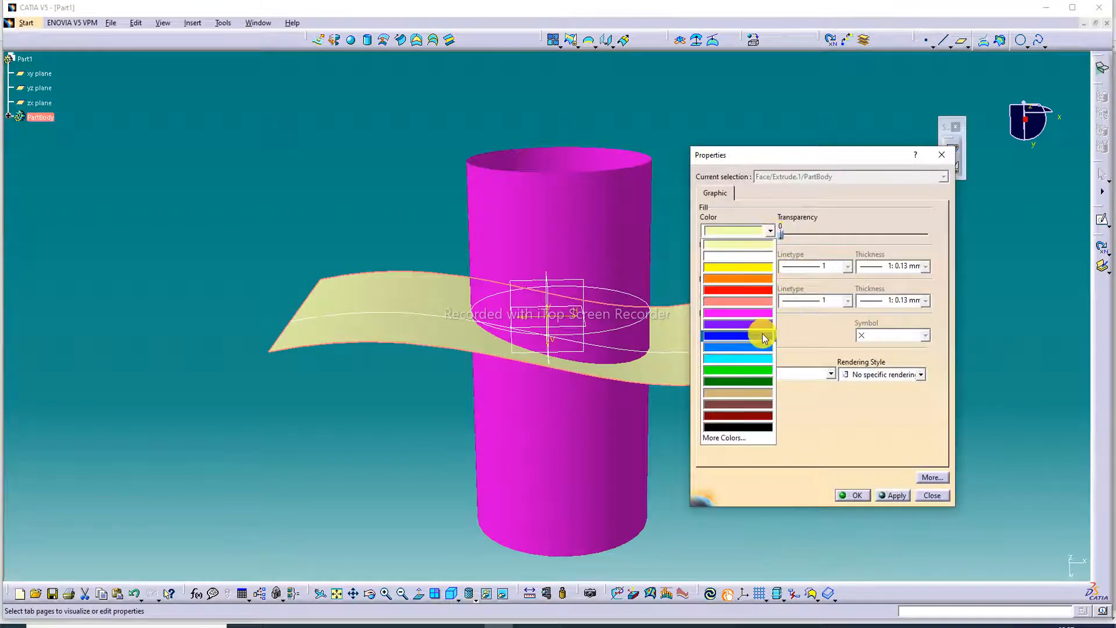
{"action": "left_click", "coordinate": [762, 333]}
{"action": "left_click", "coordinate": [852, 495]}
{"action": "left_click", "coordinate": [786, 227]}
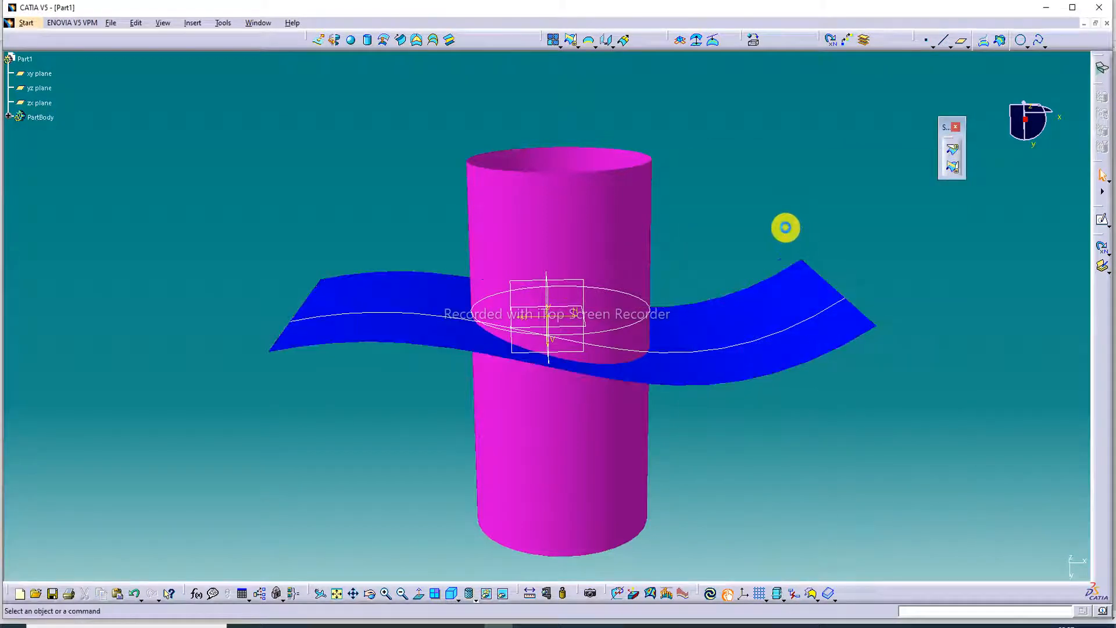
Step: Hide the wave profile sketch and the circle sketch
{"action": "left_click", "coordinate": [788, 331]}
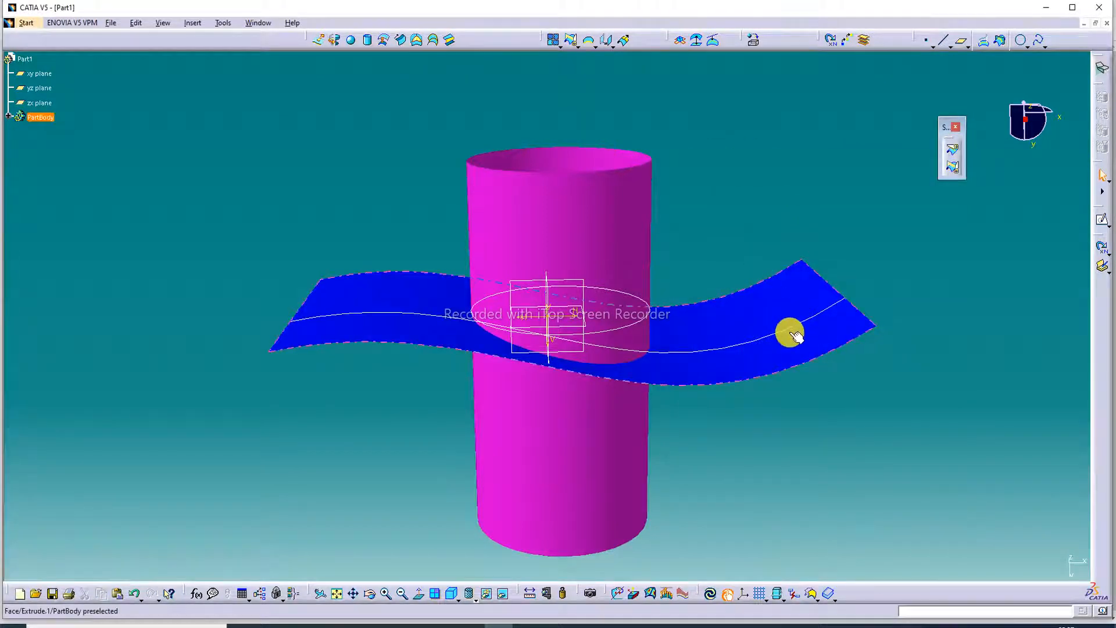
{"action": "right_click", "coordinate": [794, 332]}
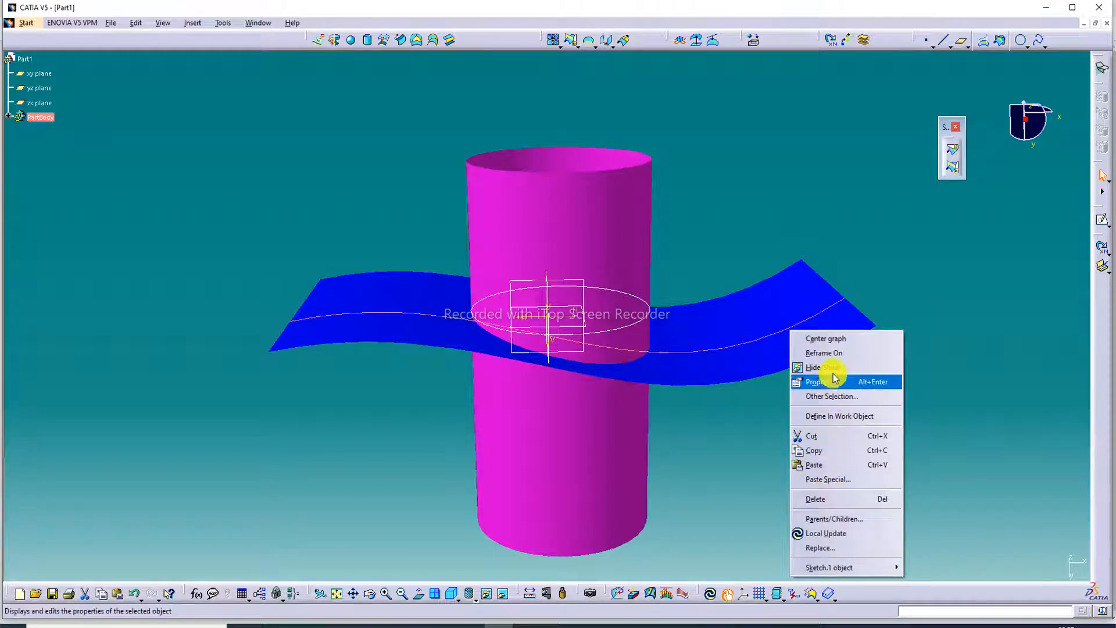
{"action": "left_click", "coordinate": [813, 367]}
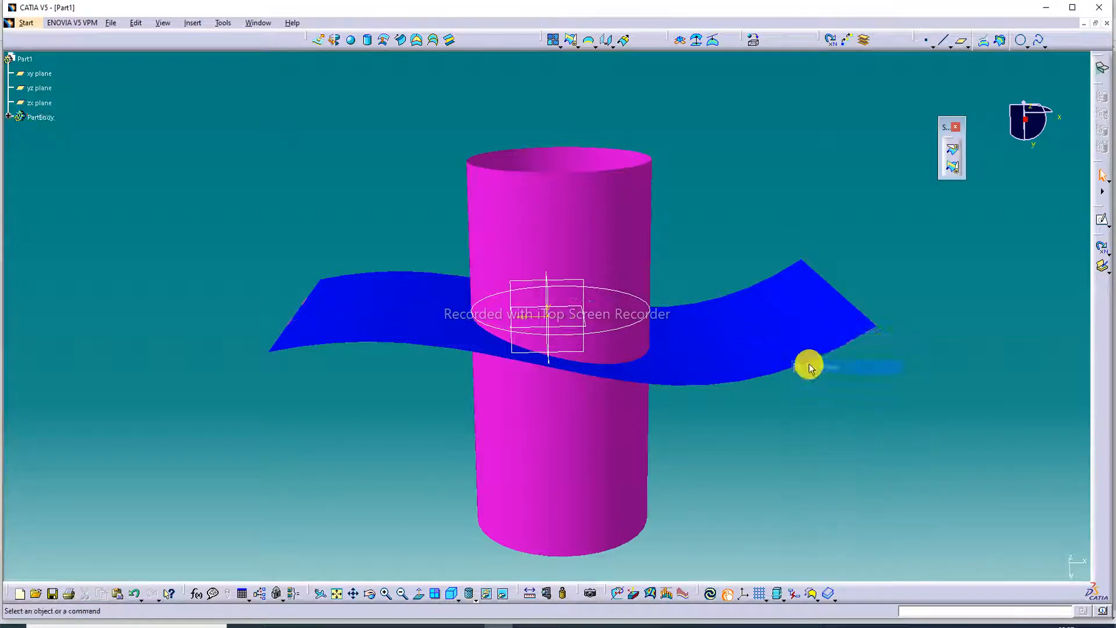
{"action": "right_click", "coordinate": [611, 331]}
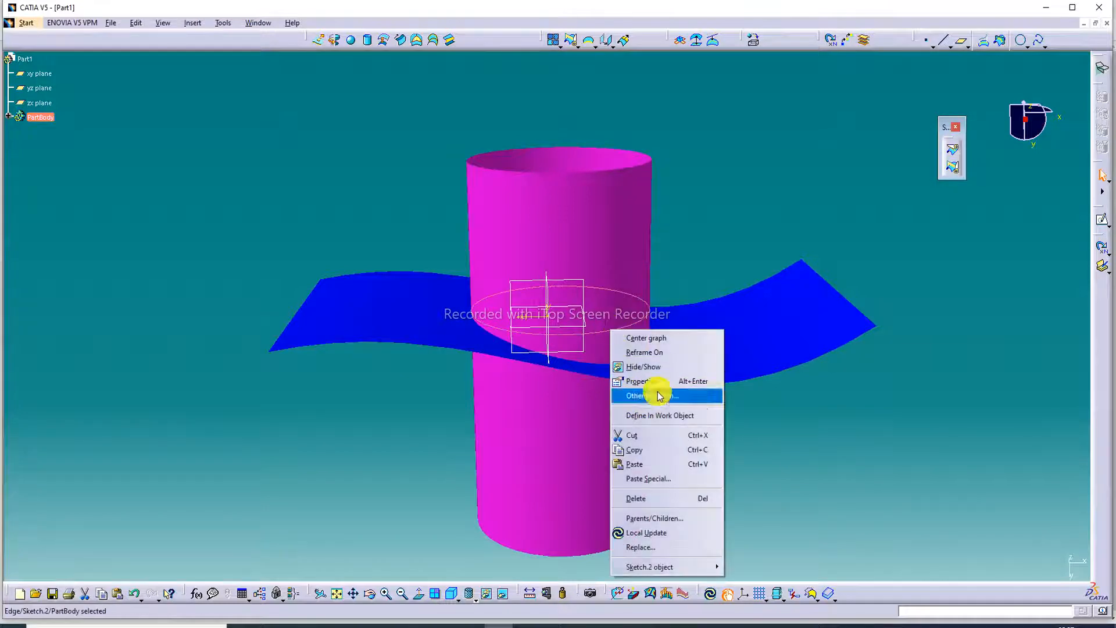
{"action": "left_click", "coordinate": [665, 367]}
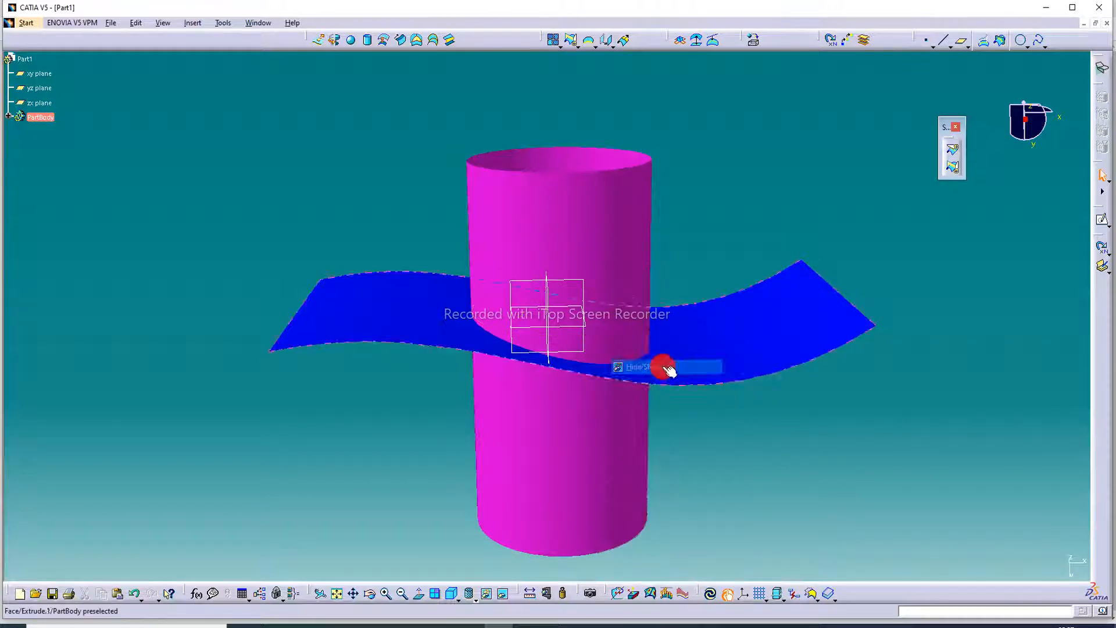
Step: Hide the xy, zx and yz reference planes
{"action": "right_click", "coordinate": [589, 343]}
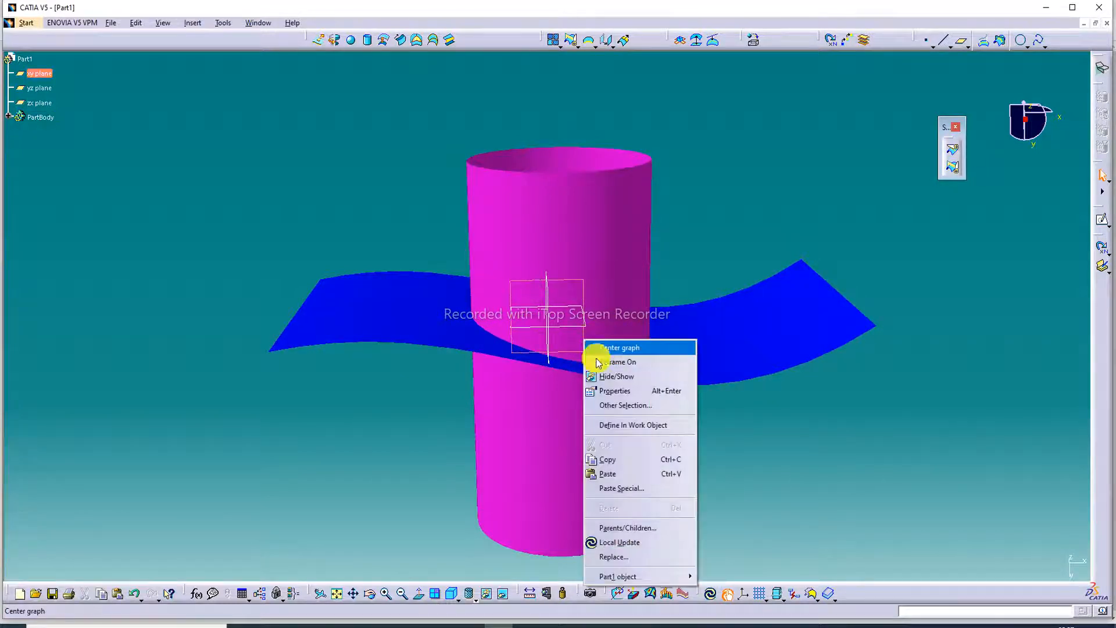
{"action": "left_click", "coordinate": [606, 377]}
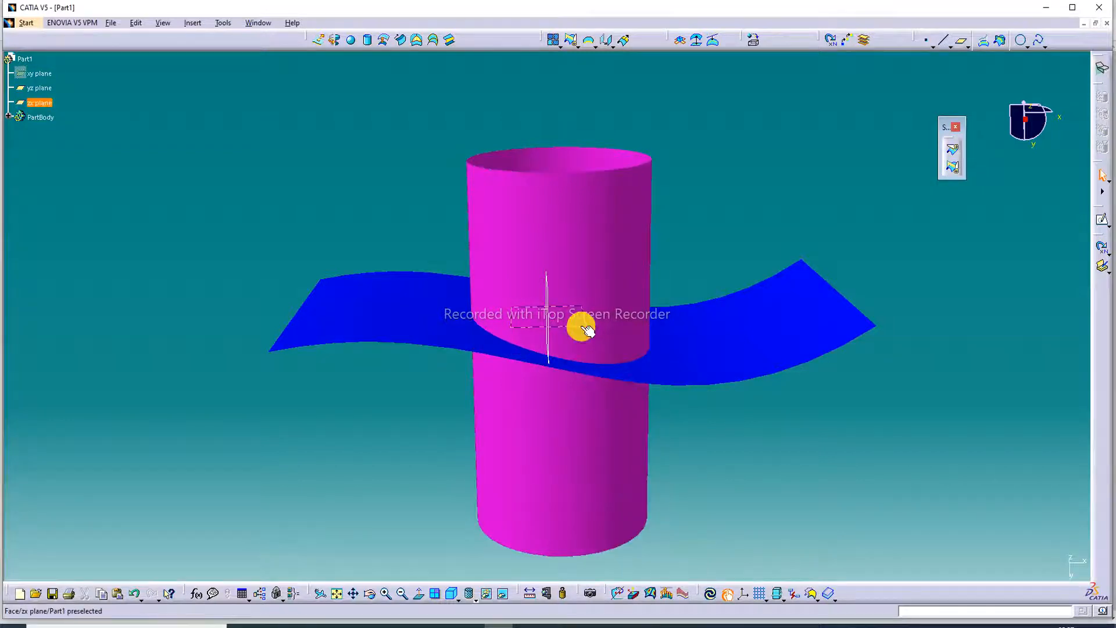
{"action": "right_click", "coordinate": [583, 328]}
{"action": "left_click", "coordinate": [606, 367]}
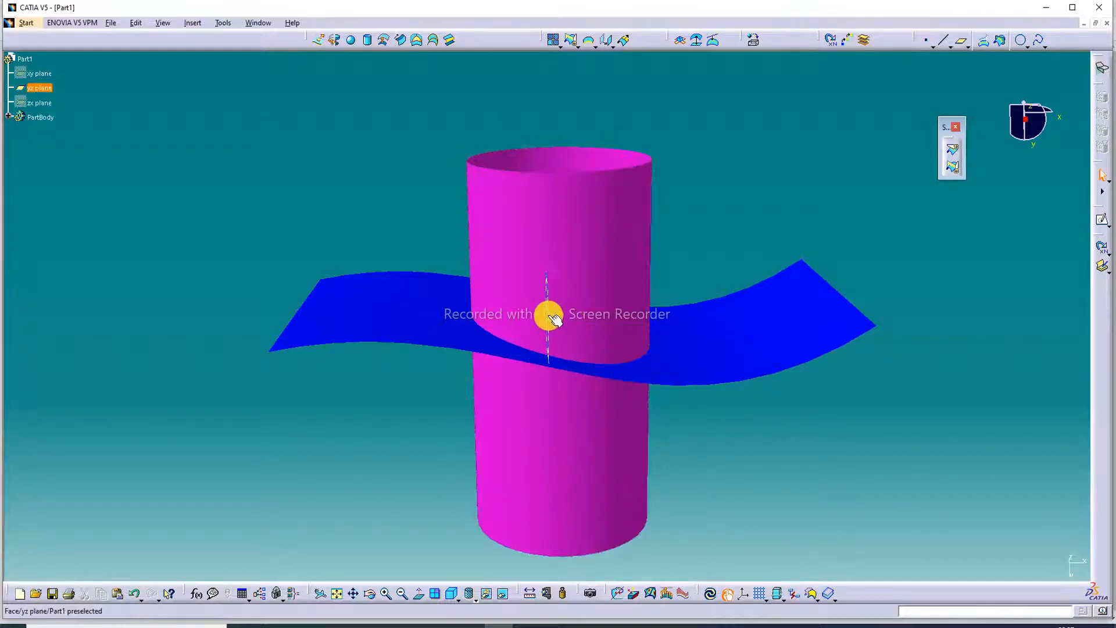
{"action": "right_click", "coordinate": [552, 319]}
{"action": "left_click", "coordinate": [564, 351]}
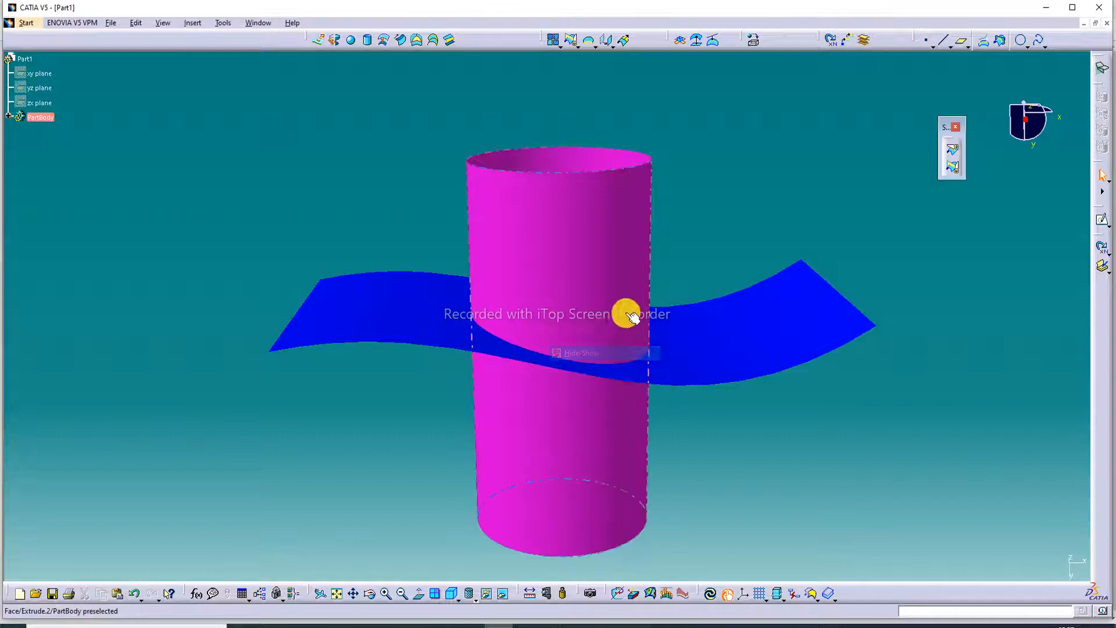
Step: Trim the cylinder and the wavy surface in Standard mode, keeping the upper cylinder portion and the wavy surface outside it
{"action": "middle_click_drag", "start_coordinate": [704, 226], "coordinate": [640, 242]}
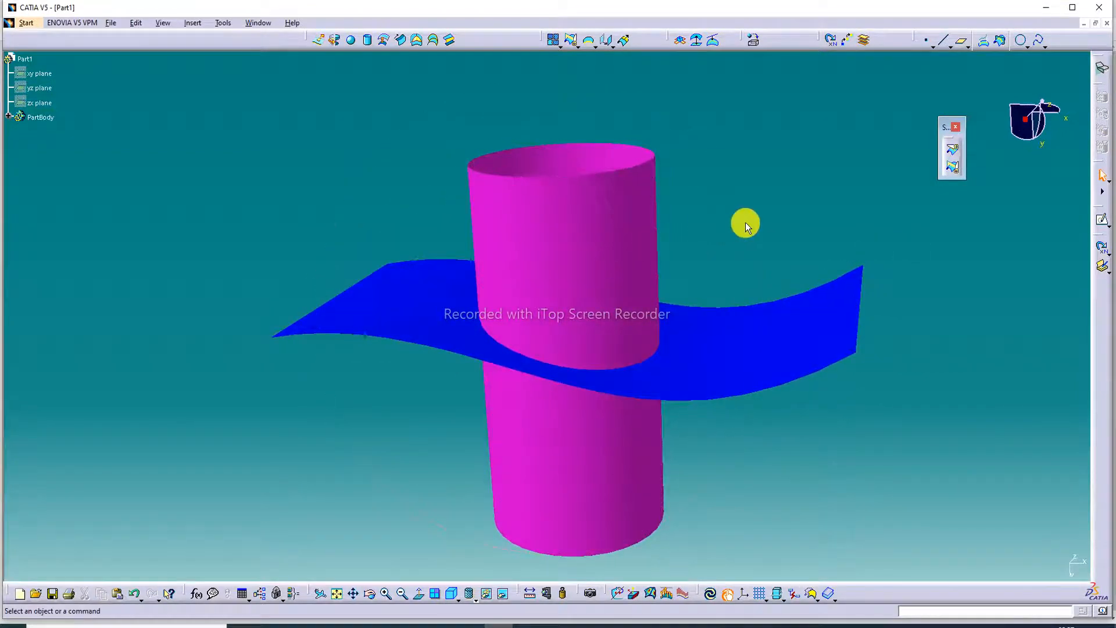
{"action": "middle_click_drag", "start_coordinate": [744, 222], "coordinate": [797, 285]}
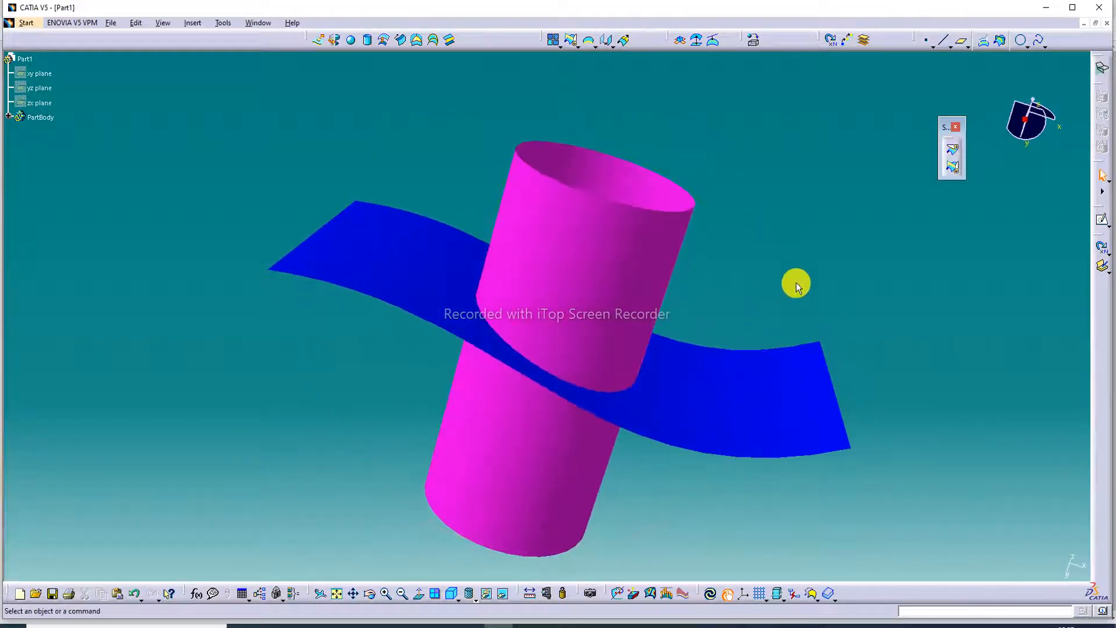
{"action": "left_click", "coordinate": [953, 168]}
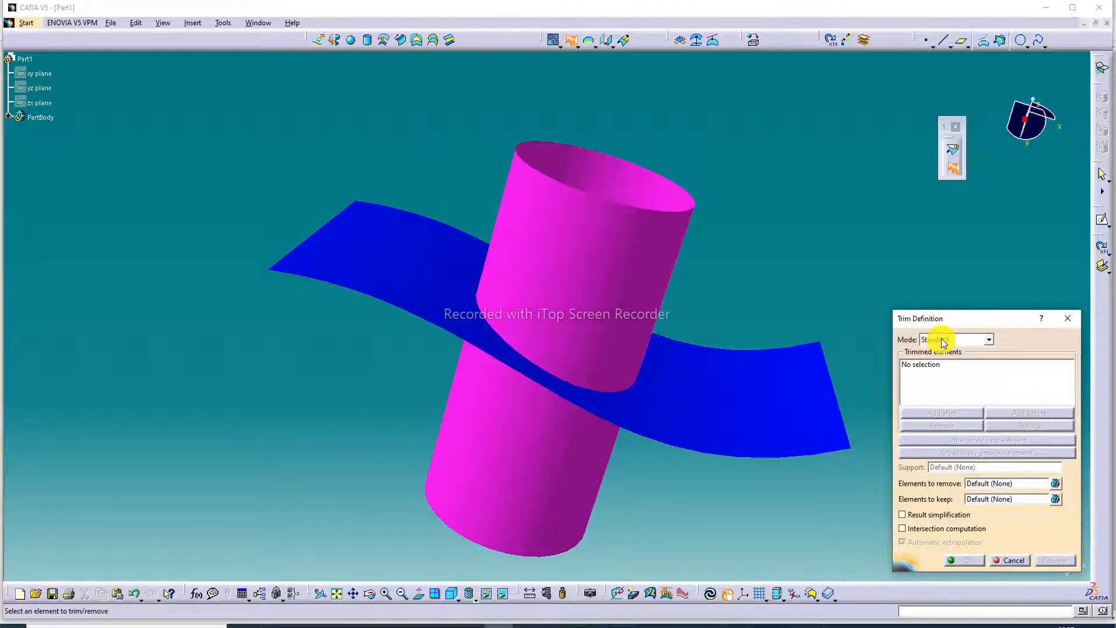
{"action": "left_click", "coordinate": [621, 276]}
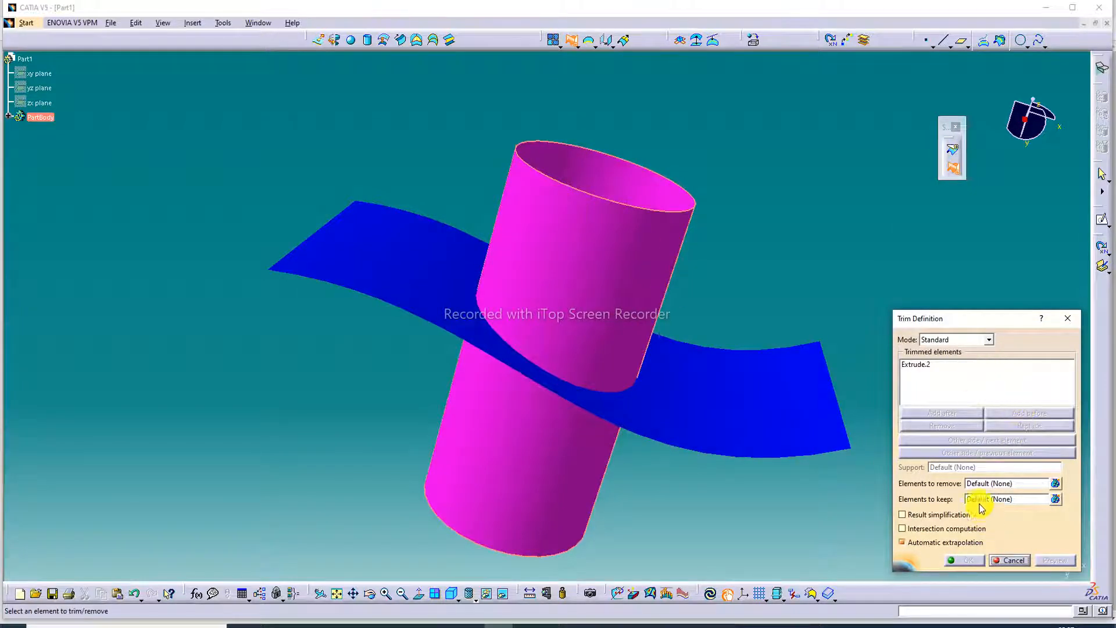
{"action": "left_click", "coordinate": [765, 401]}
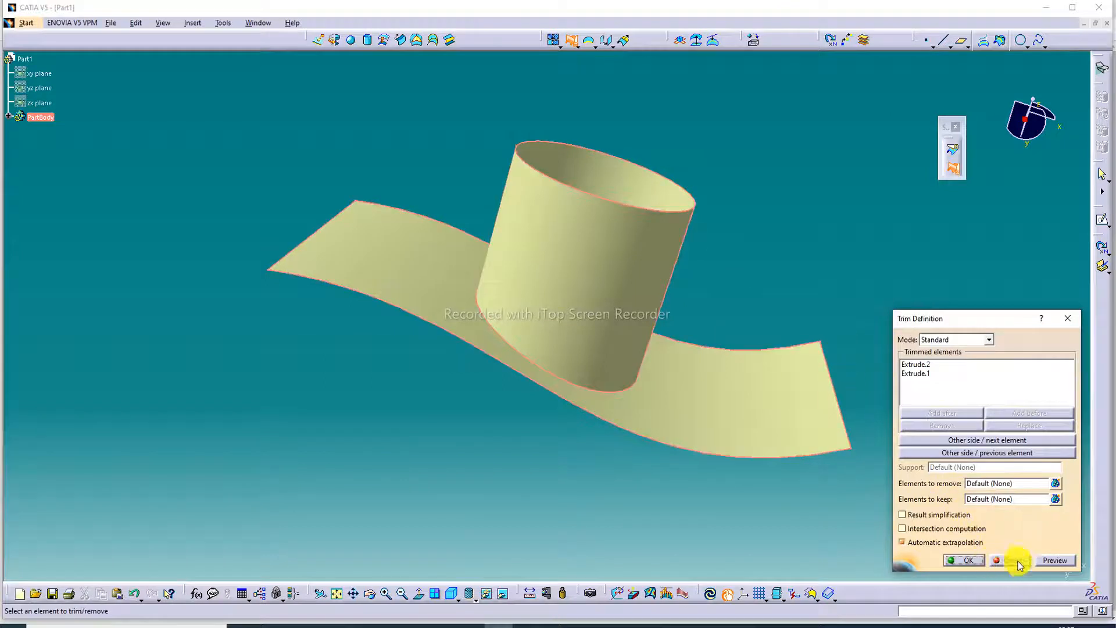
{"action": "left_click", "coordinate": [978, 560]}
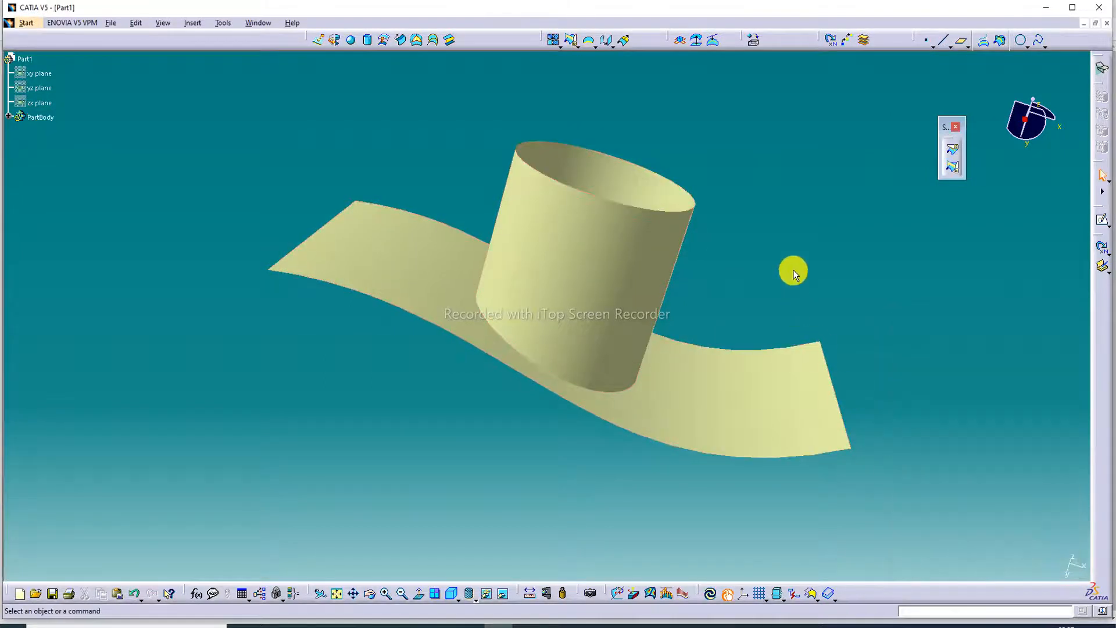
Step: Edit the trim, cycle through the side combinations of both surfaces, and confirm with the upper cylinder and outer wavy surface kept
{"action": "middle_click_drag", "start_coordinate": [738, 265], "coordinate": [766, 46]}
{"action": "middle_click_drag", "start_coordinate": [721, 213], "coordinate": [610, 361]}
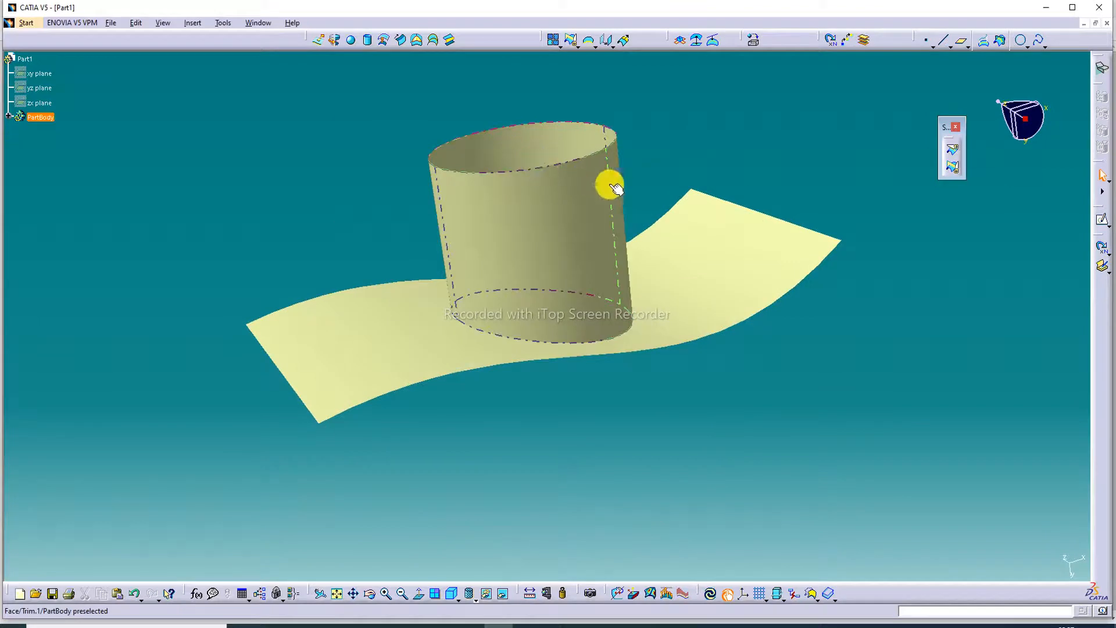
{"action": "double_click", "coordinate": [712, 257]}
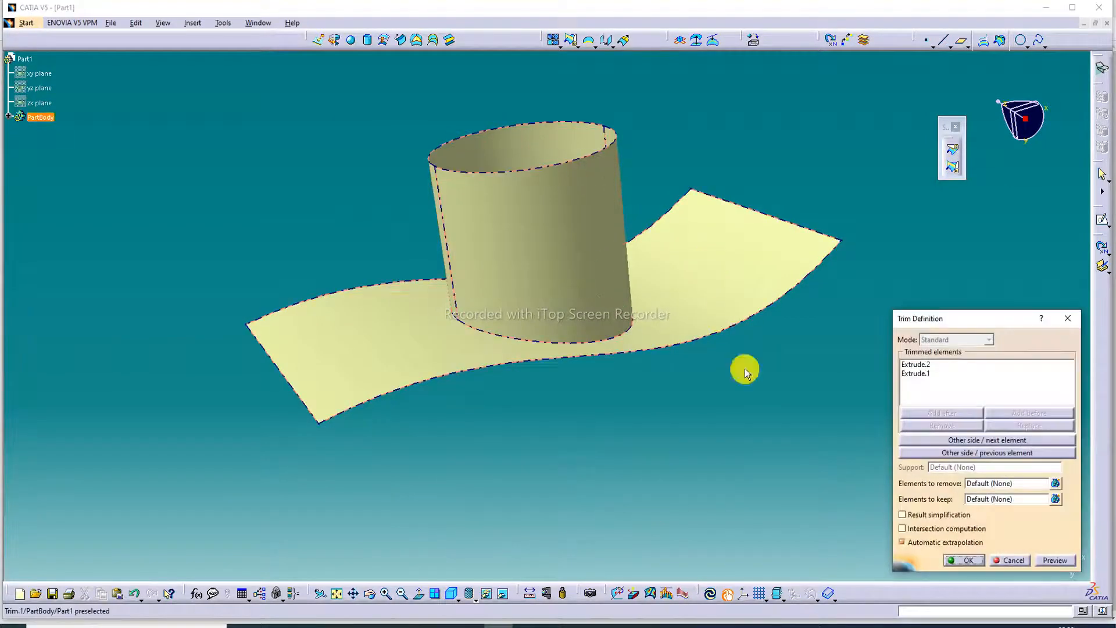
{"action": "left_click", "coordinate": [981, 440]}
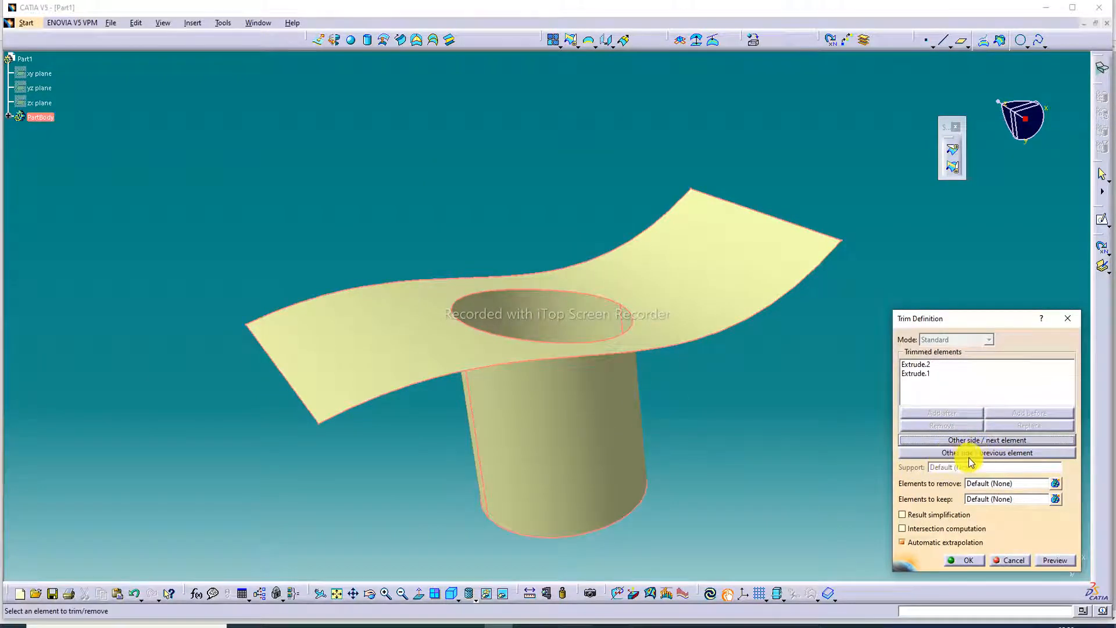
{"action": "left_click", "coordinate": [1005, 453]}
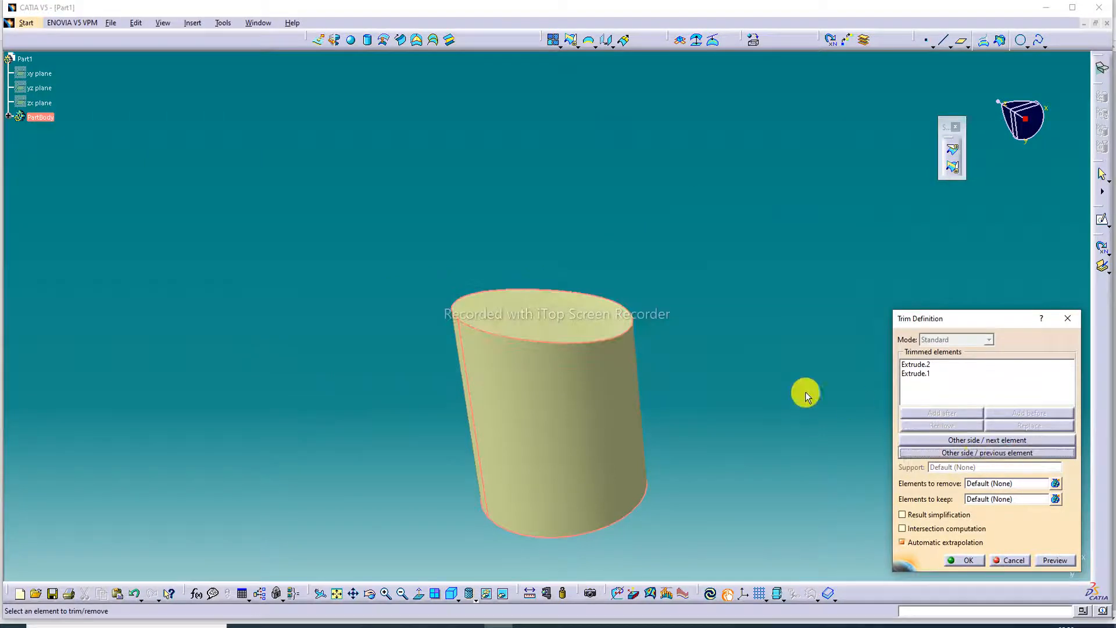
{"action": "left_click", "coordinate": [654, 275]}
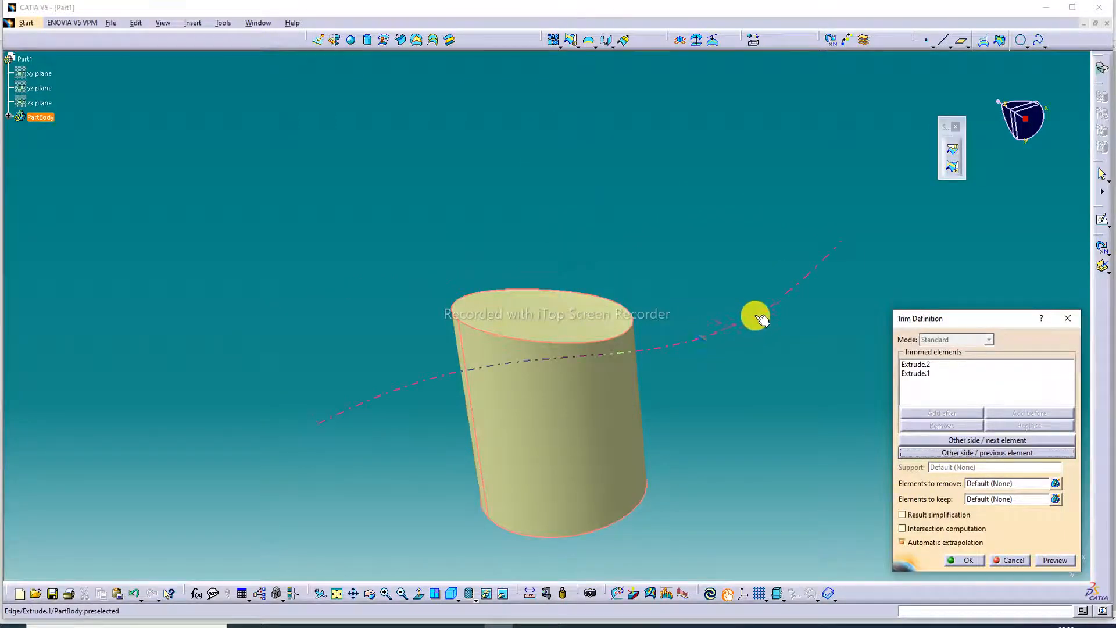
{"action": "left_click", "coordinate": [974, 440]}
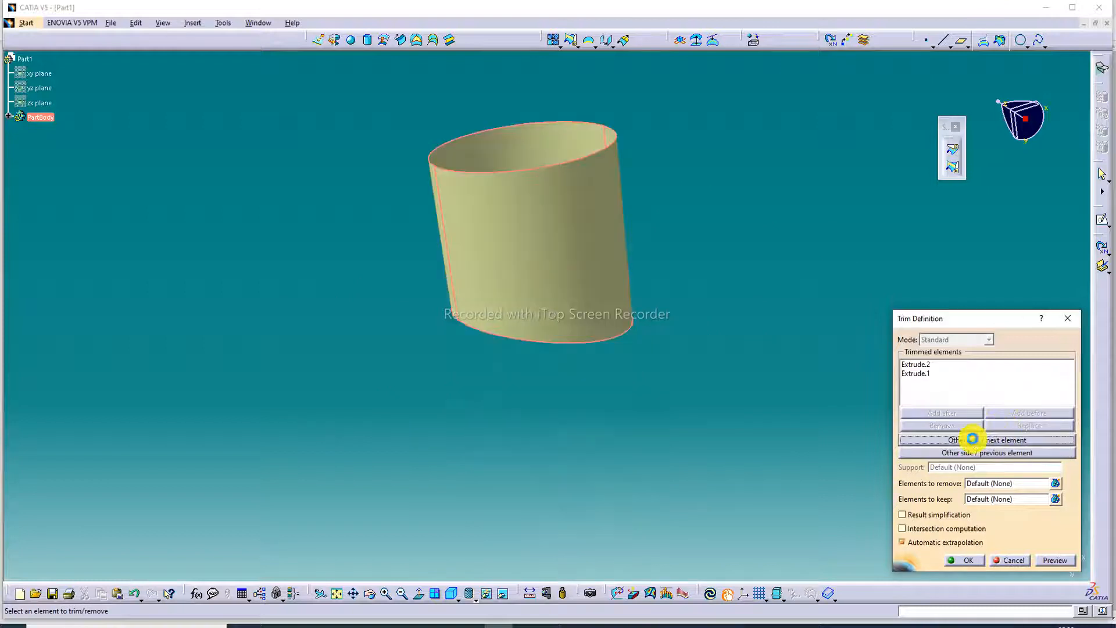
{"action": "left_click", "coordinate": [959, 452]}
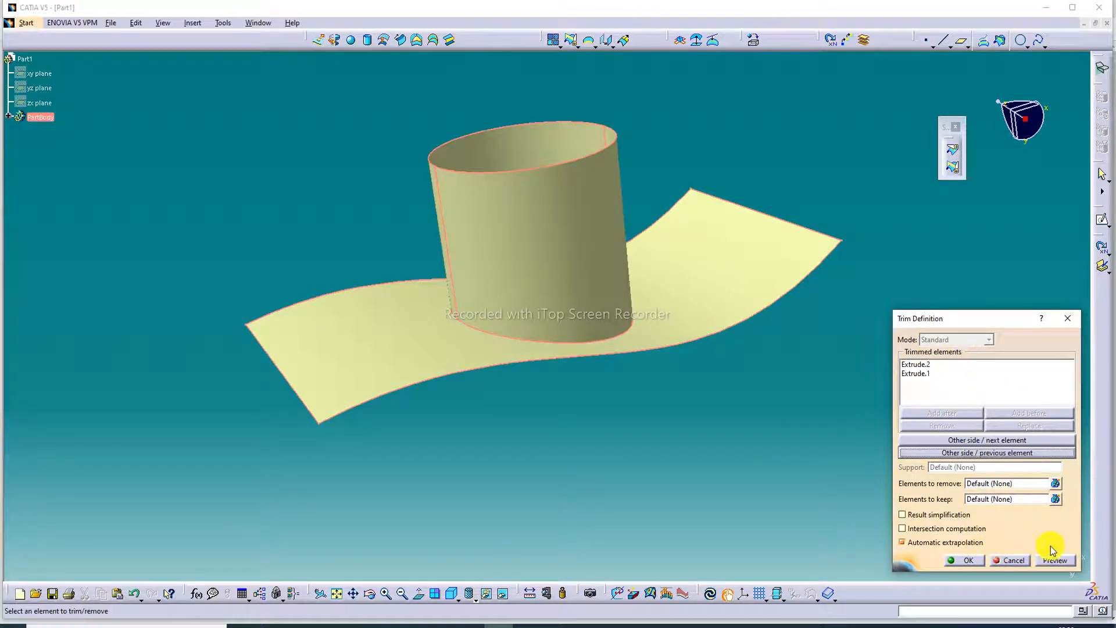
{"action": "left_click", "coordinate": [1050, 561]}
{"action": "left_click", "coordinate": [963, 559]}
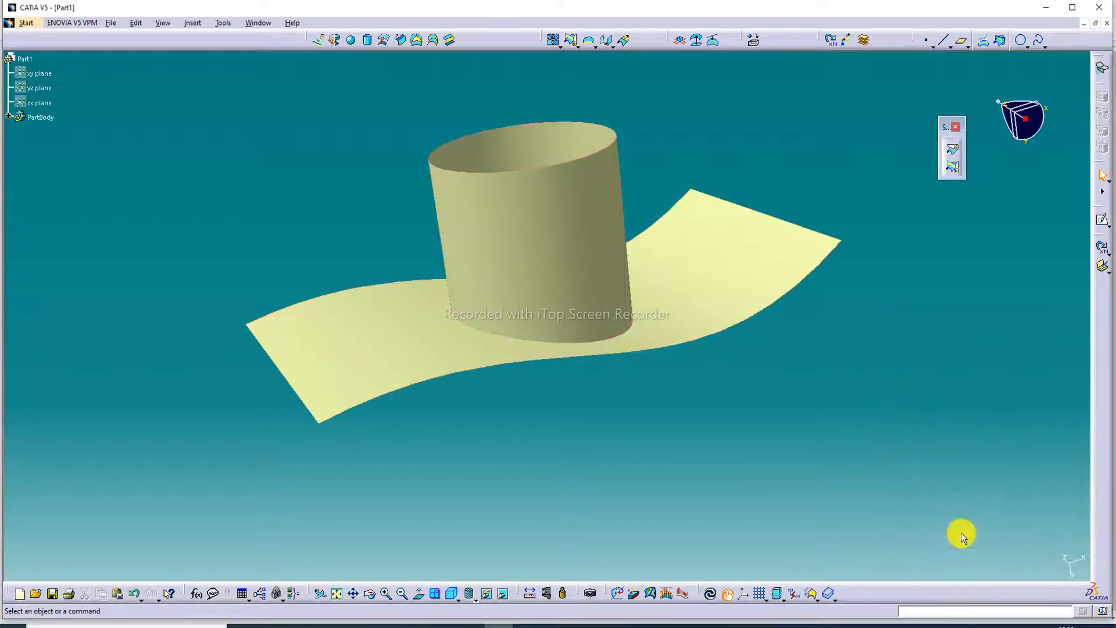
Step: Reopen the trim definition, compare the kept-side alternatives of the two extruded surfaces, and accept the upper cylinder with the outer wavy surface
{"action": "double_click", "coordinate": [595, 202]}
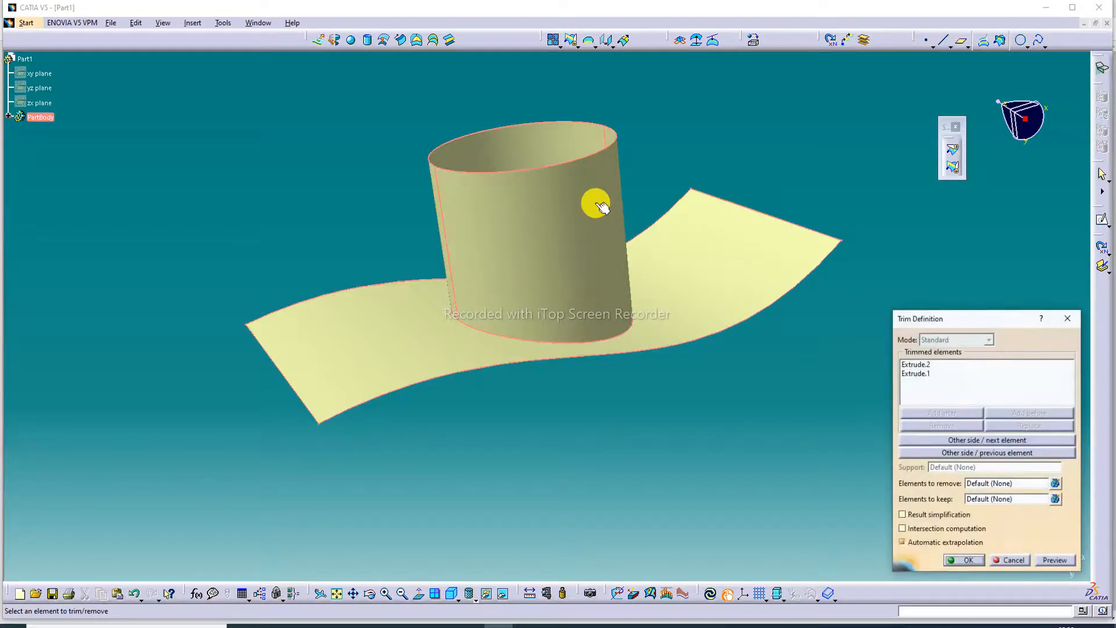
{"action": "left_click", "coordinate": [968, 440]}
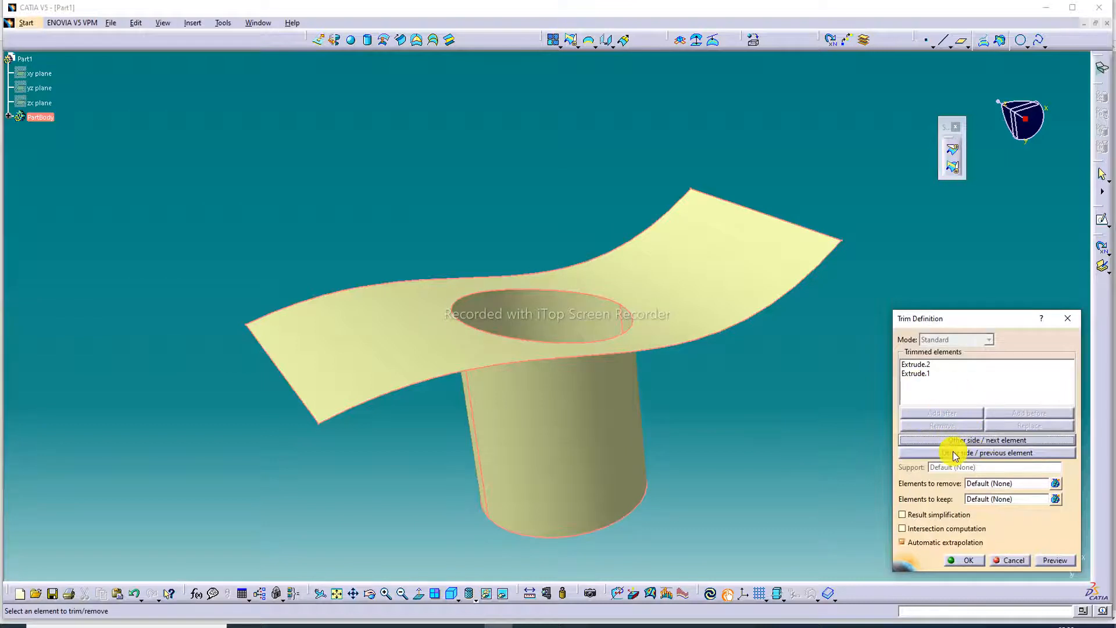
{"action": "left_click", "coordinate": [953, 453]}
{"action": "left_click", "coordinate": [962, 442]}
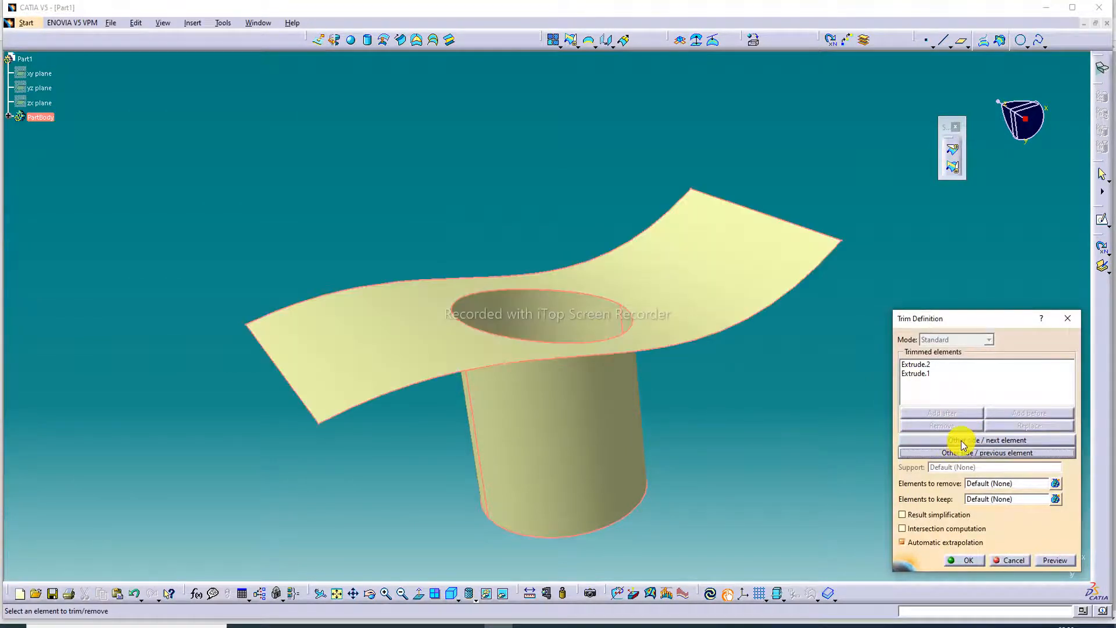
{"action": "left_click", "coordinate": [958, 453]}
{"action": "left_click", "coordinate": [956, 451]}
{"action": "left_click", "coordinate": [960, 441]}
{"action": "left_click", "coordinate": [959, 441]}
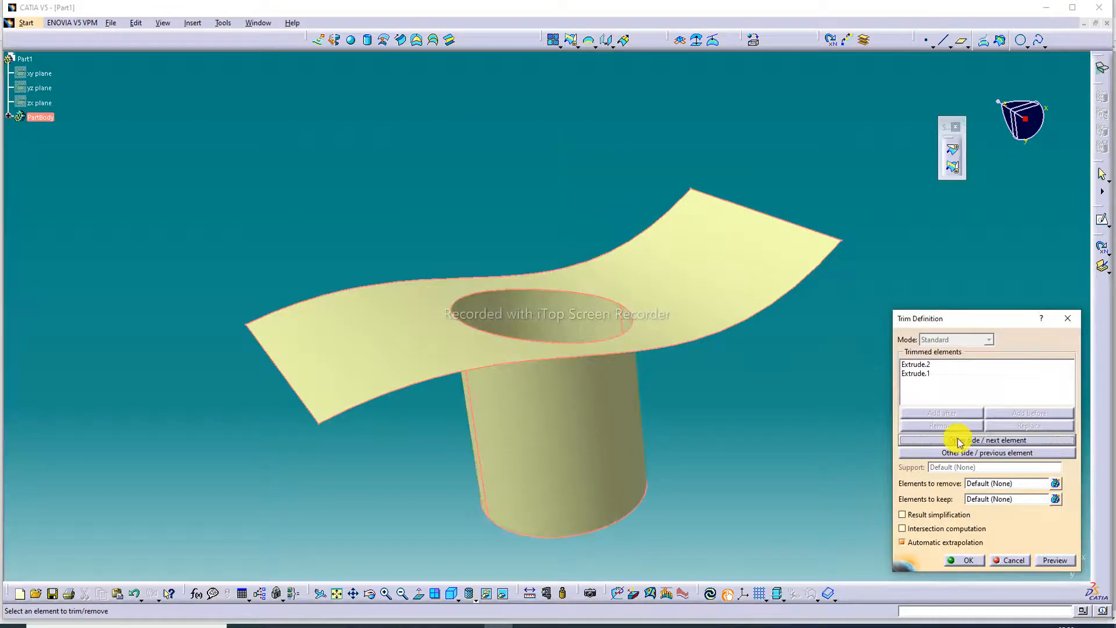
{"action": "left_click", "coordinate": [959, 442]}
{"action": "left_click", "coordinate": [959, 441]}
{"action": "left_click", "coordinate": [960, 453]}
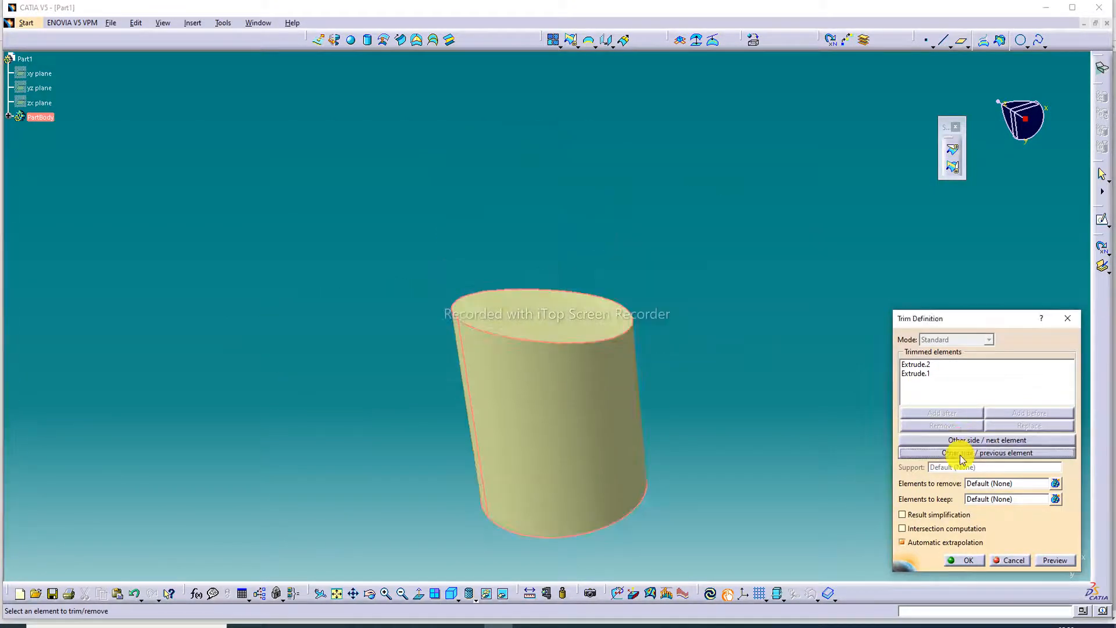
{"action": "left_click", "coordinate": [960, 454]}
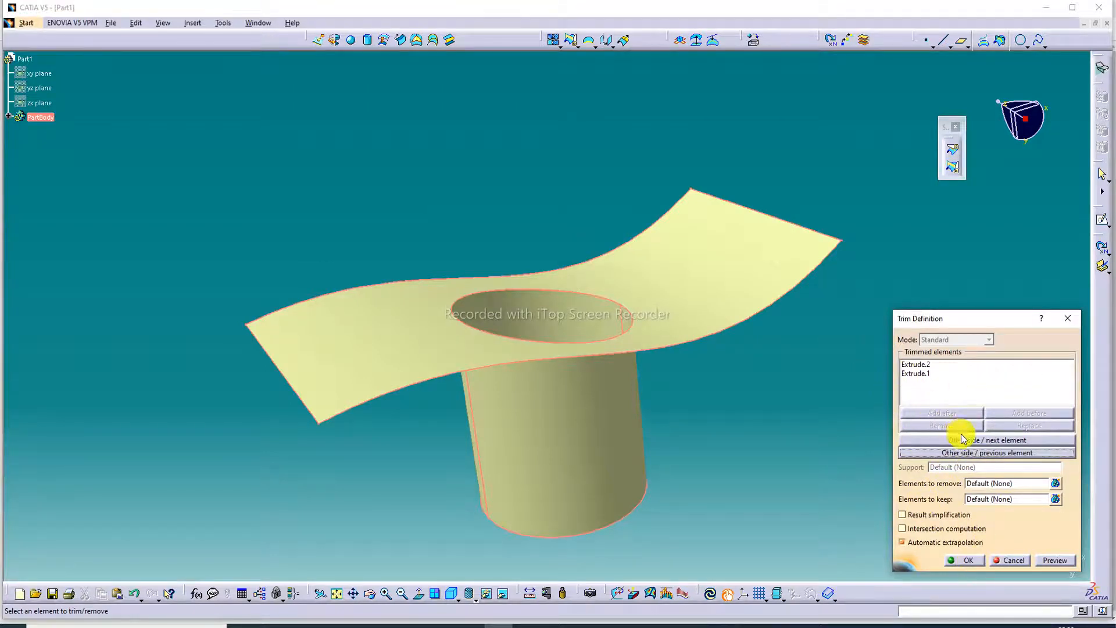
{"action": "left_click", "coordinate": [963, 441]}
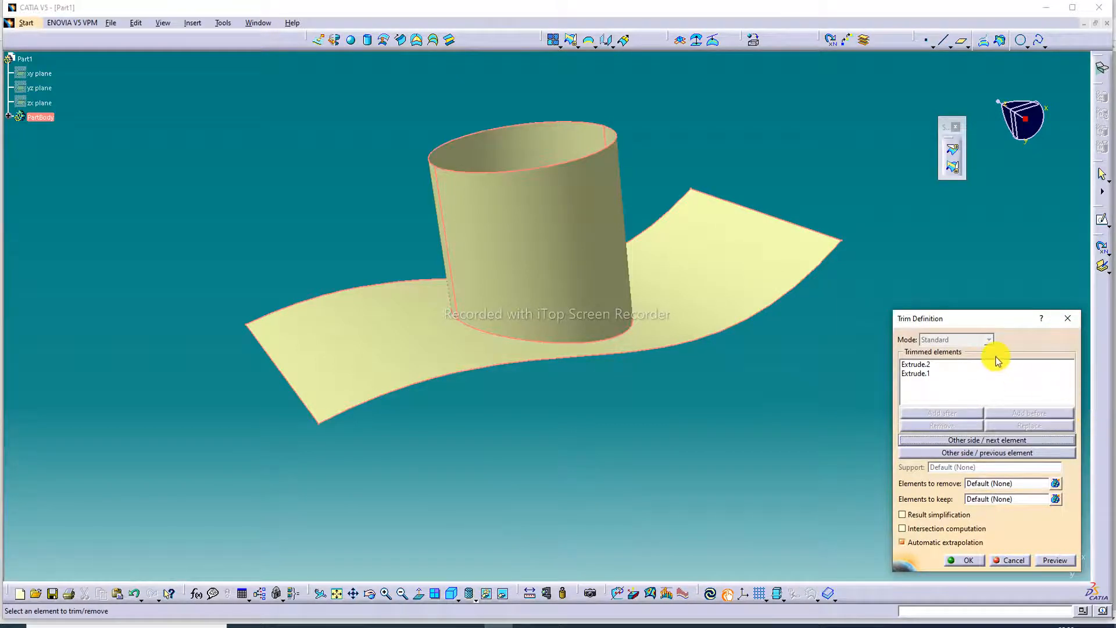
{"action": "left_click", "coordinate": [974, 563]}
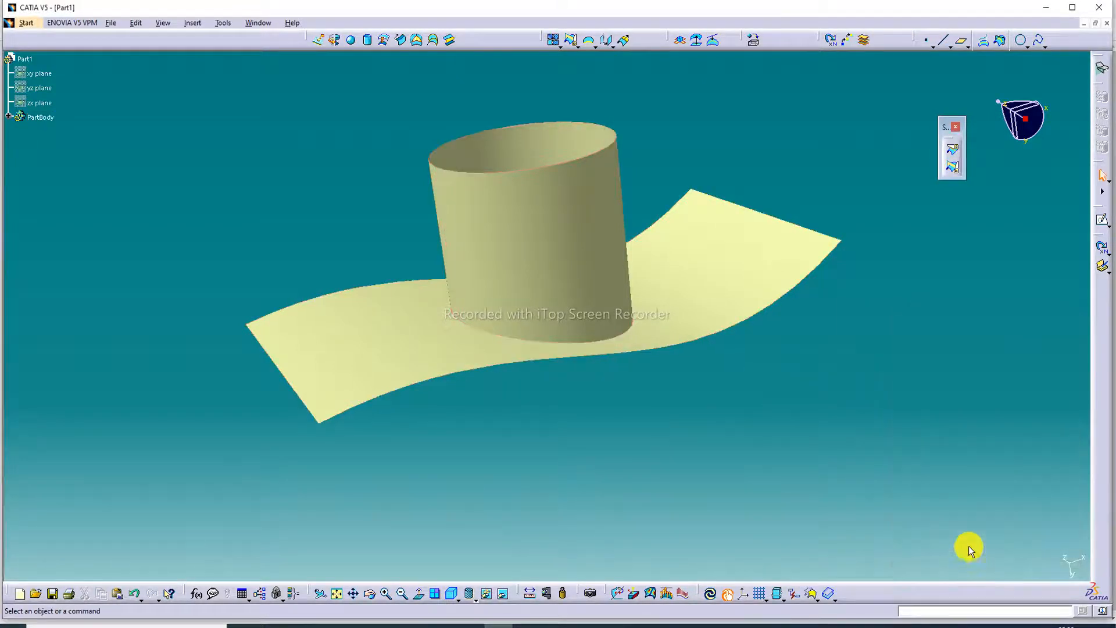
Step: Set the fill color of the trimmed cylinder face to magenta in its graphic properties
{"action": "right_click", "coordinate": [601, 250]}
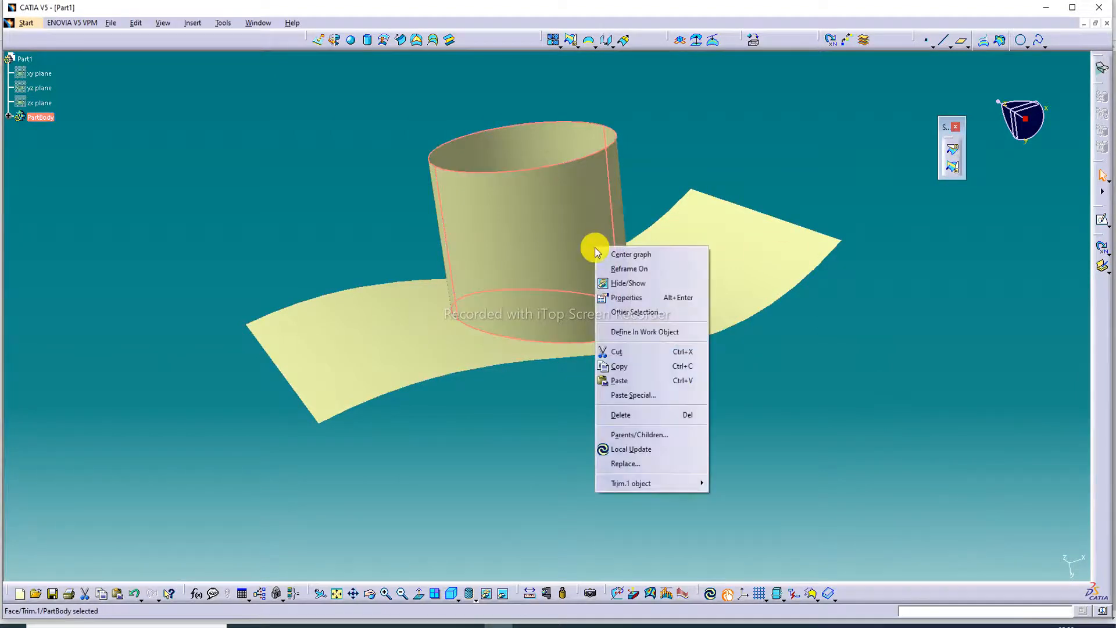
{"action": "left_click", "coordinate": [627, 297]}
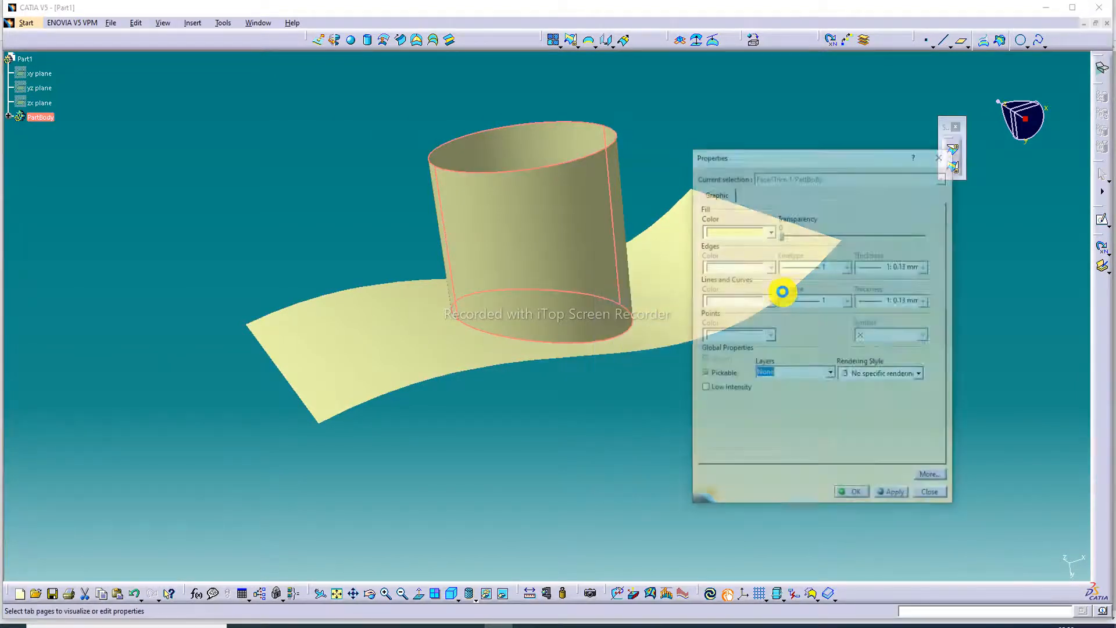
{"action": "left_click", "coordinate": [765, 232]}
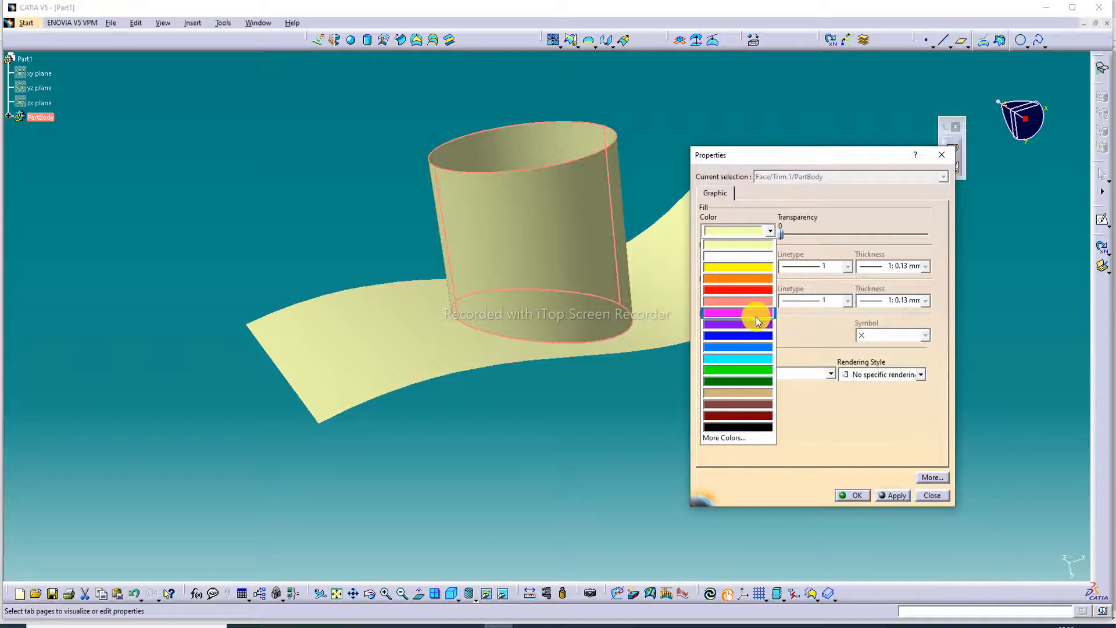
{"action": "left_click", "coordinate": [758, 314]}
{"action": "left_click", "coordinate": [852, 497]}
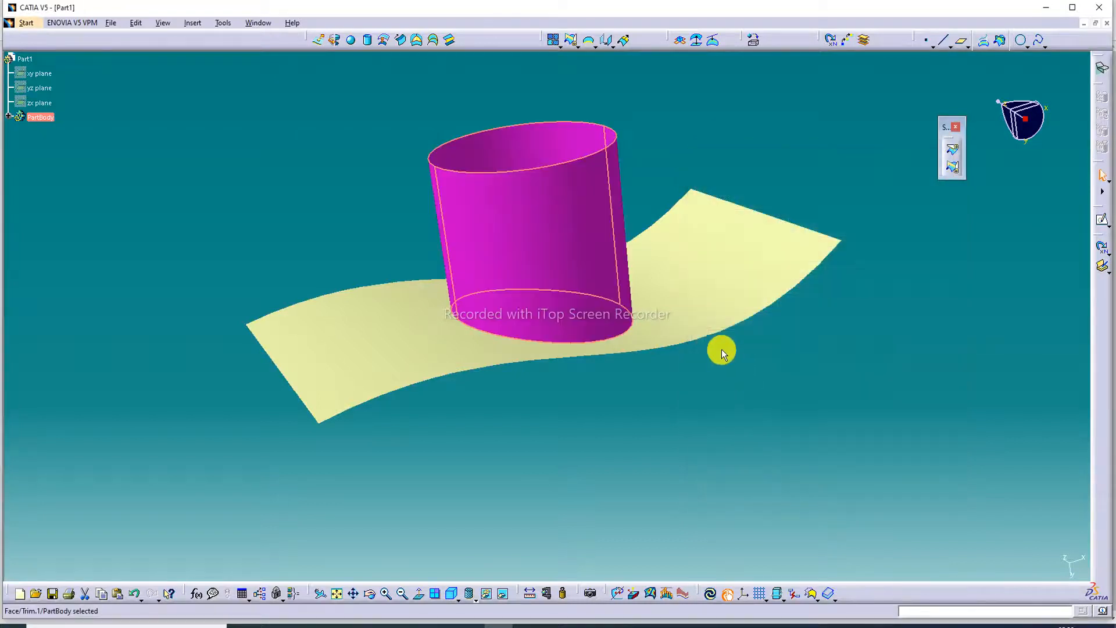
Step: Set the fill color of the trimmed wavy face to violet in its graphic properties
{"action": "right_click", "coordinate": [707, 317]}
{"action": "left_click", "coordinate": [740, 368]}
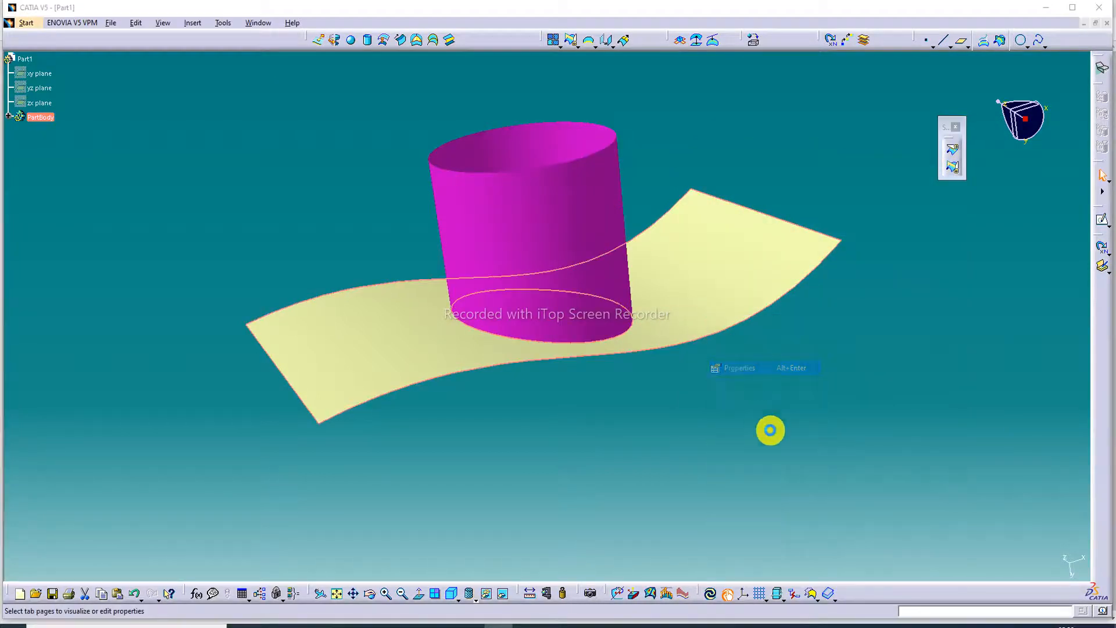
{"action": "left_click", "coordinate": [769, 231]}
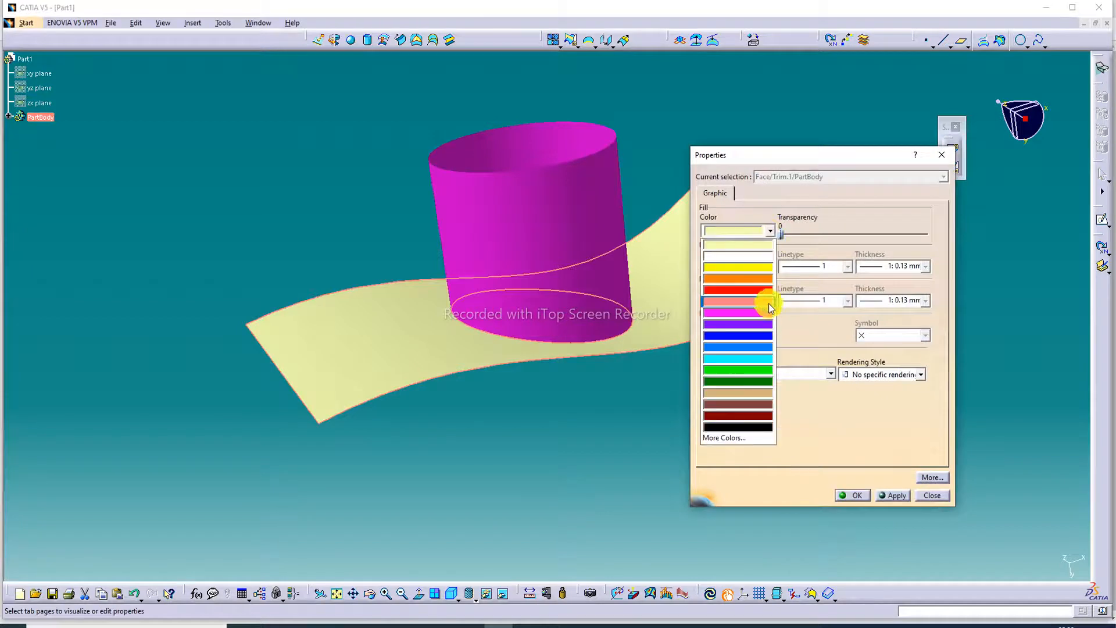
{"action": "left_click", "coordinate": [763, 325]}
{"action": "left_click", "coordinate": [850, 495]}
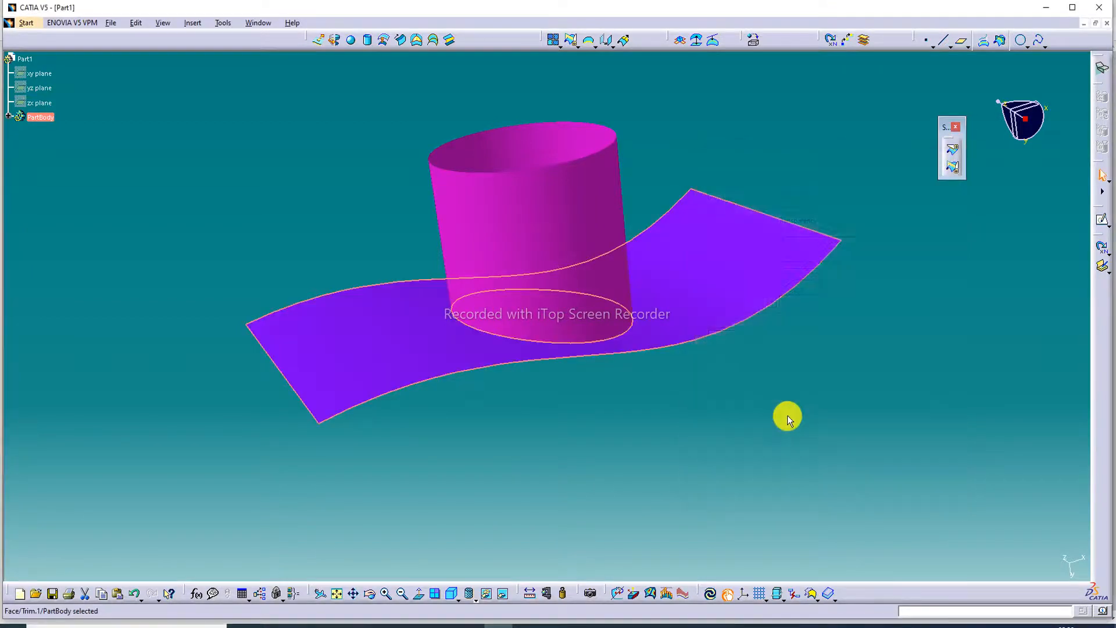
{"action": "middle_click_drag", "start_coordinate": [739, 237], "coordinate": [734, 288]}
{"action": "left_click", "coordinate": [335, 596]}
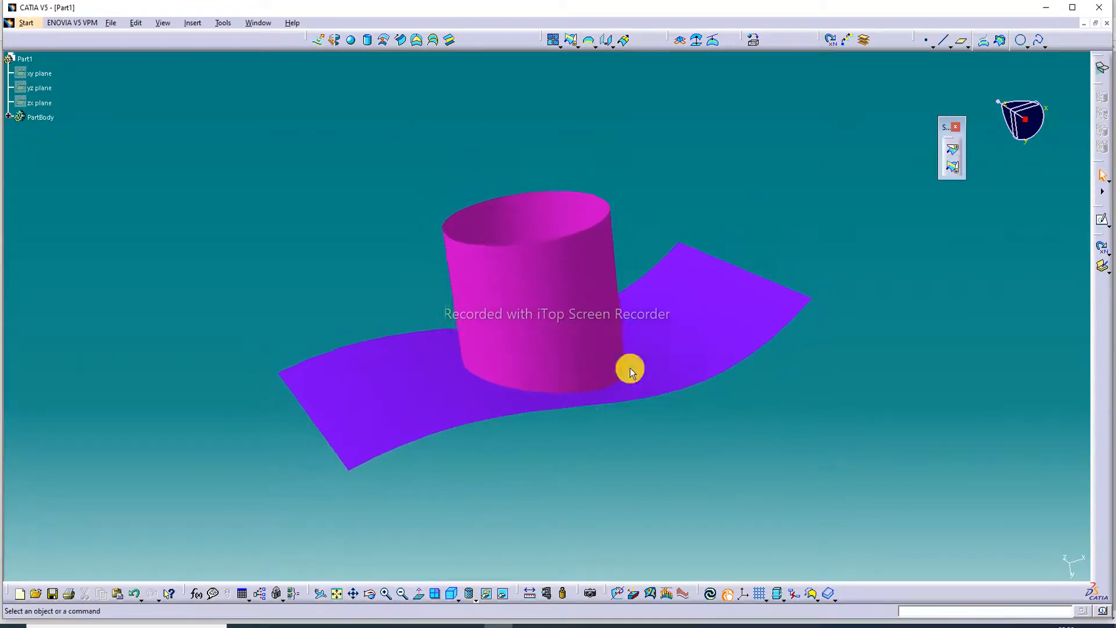
{"action": "left_click", "coordinate": [385, 594]}
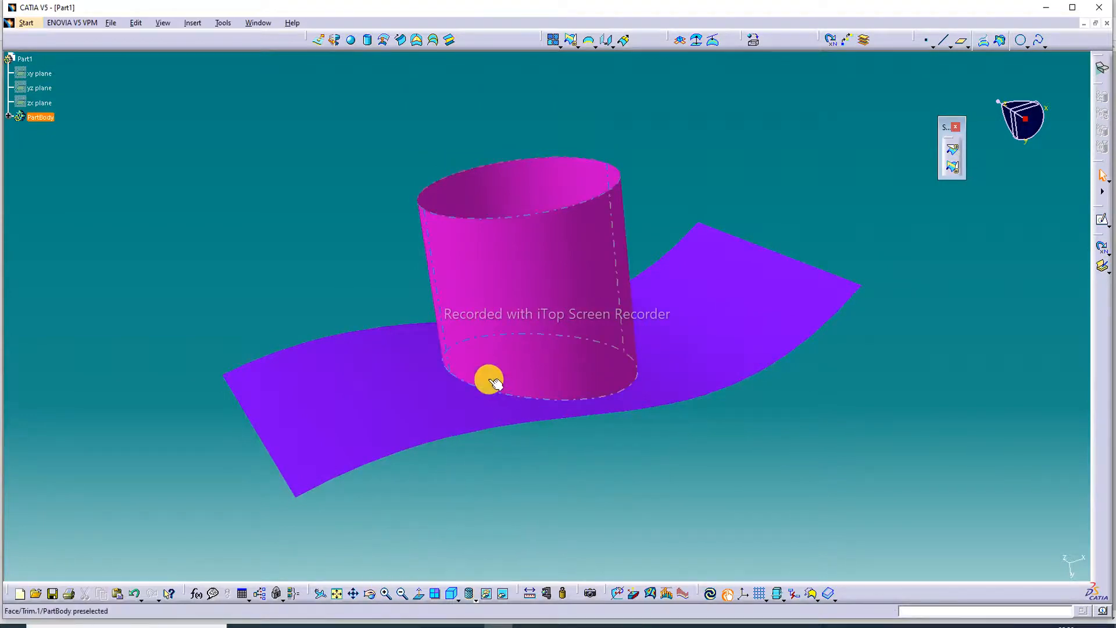
{"action": "left_click", "coordinate": [384, 594]}
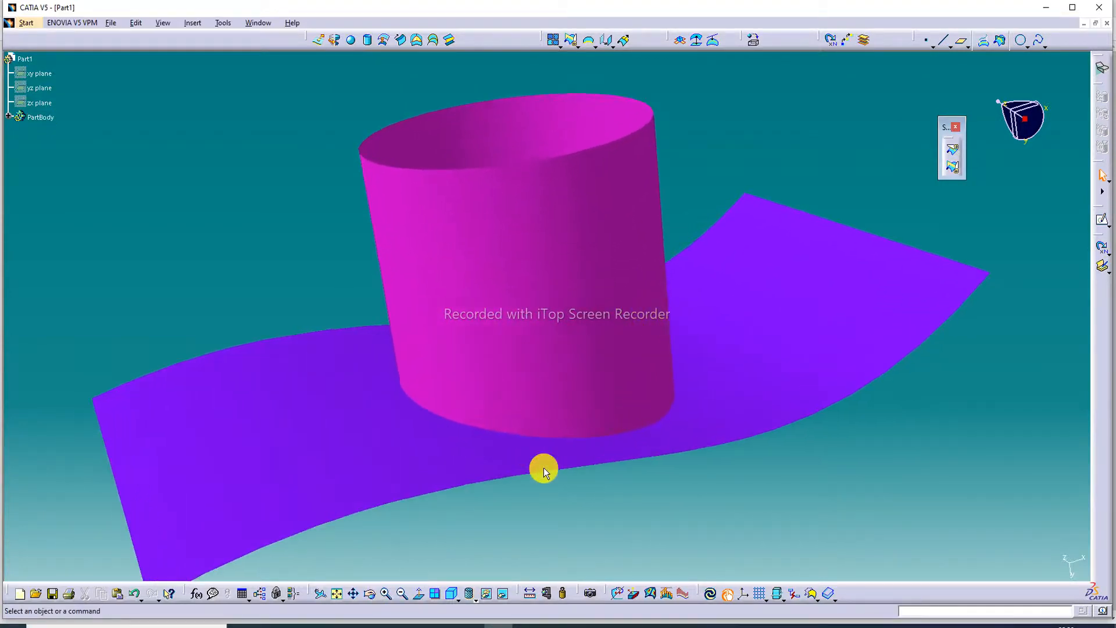
{"action": "left_click", "coordinate": [401, 593]}
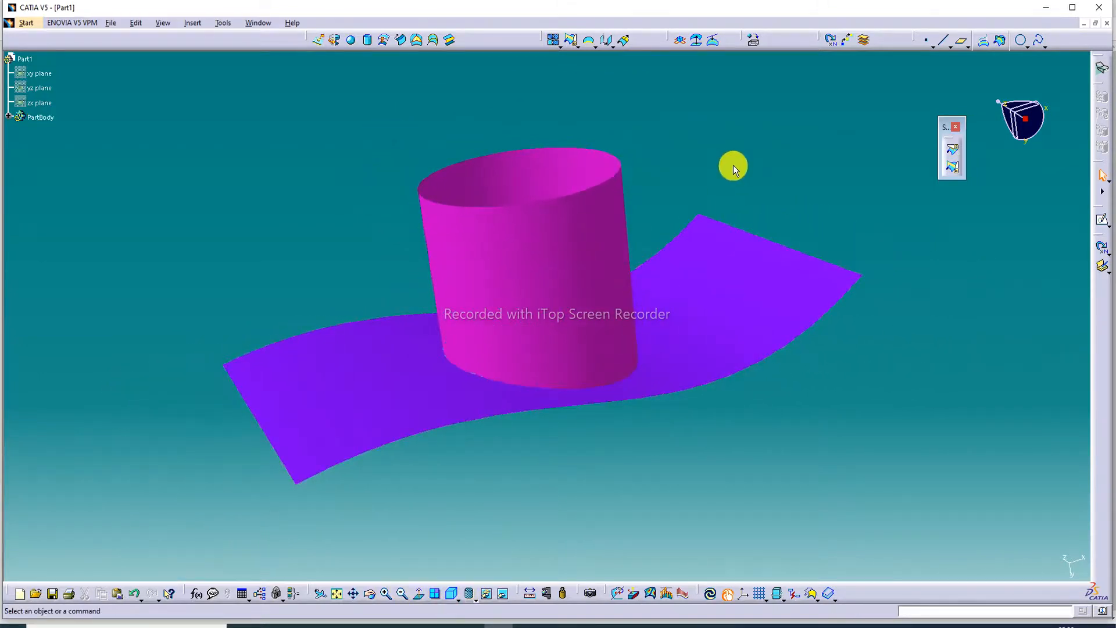
Step: Switch to the browser window showing the CATIA Lecture-76 PDF on Split and Trim
{"action": "left_click", "coordinate": [328, 626]}
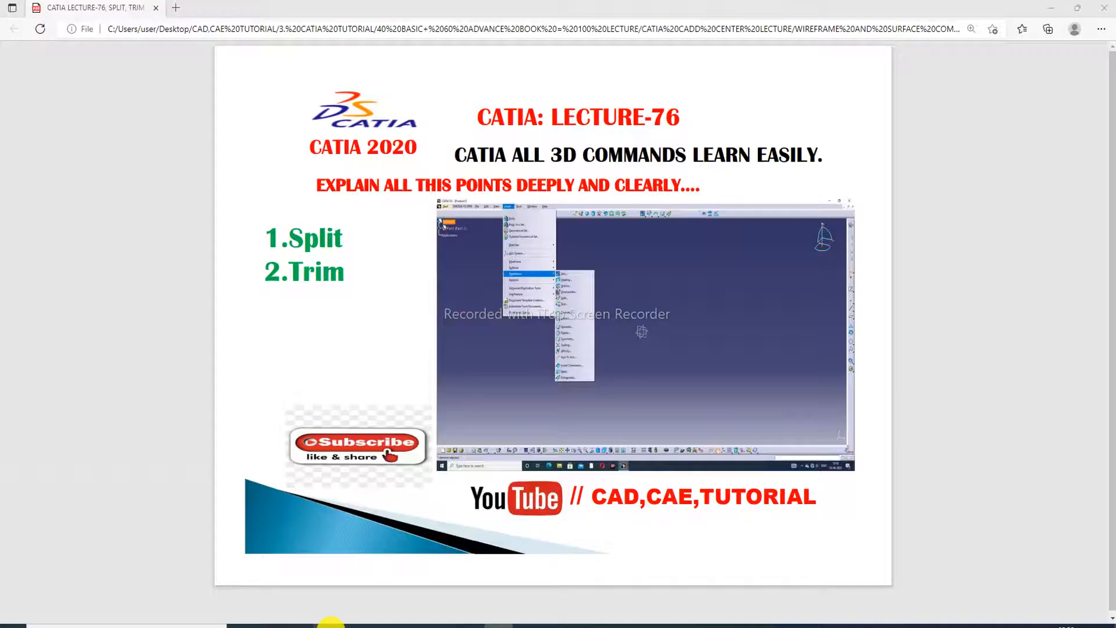